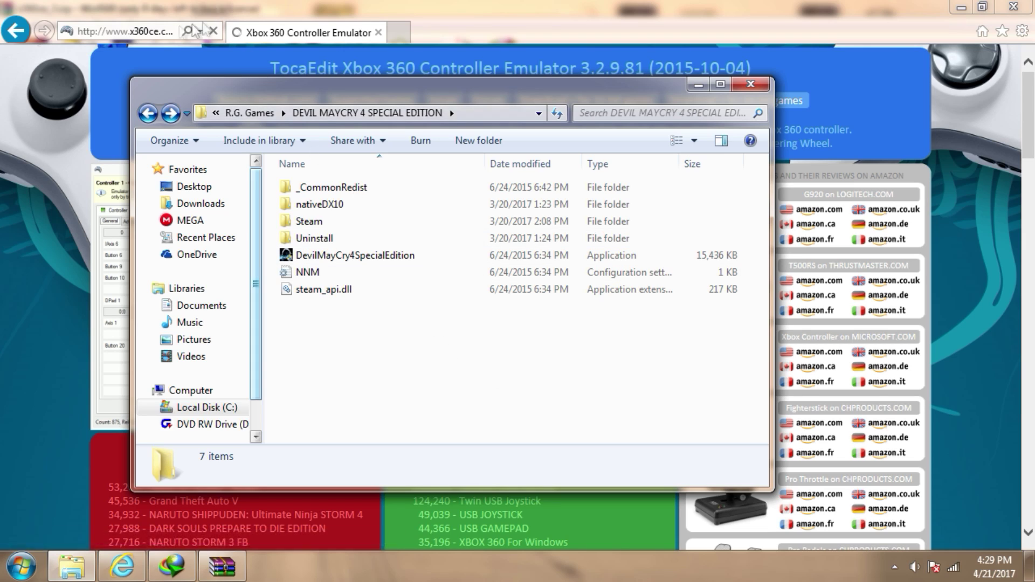
Switch to Internet Download Manager and open the downloaded x360ce_3.zip archive in WinRAR
click(177, 31)
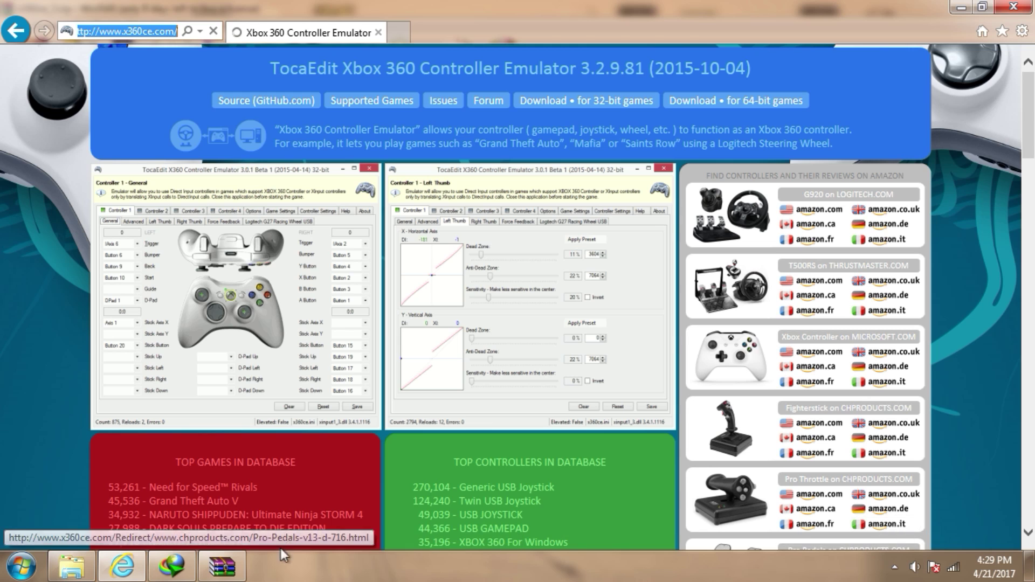
click(172, 566)
double_click(232, 532)
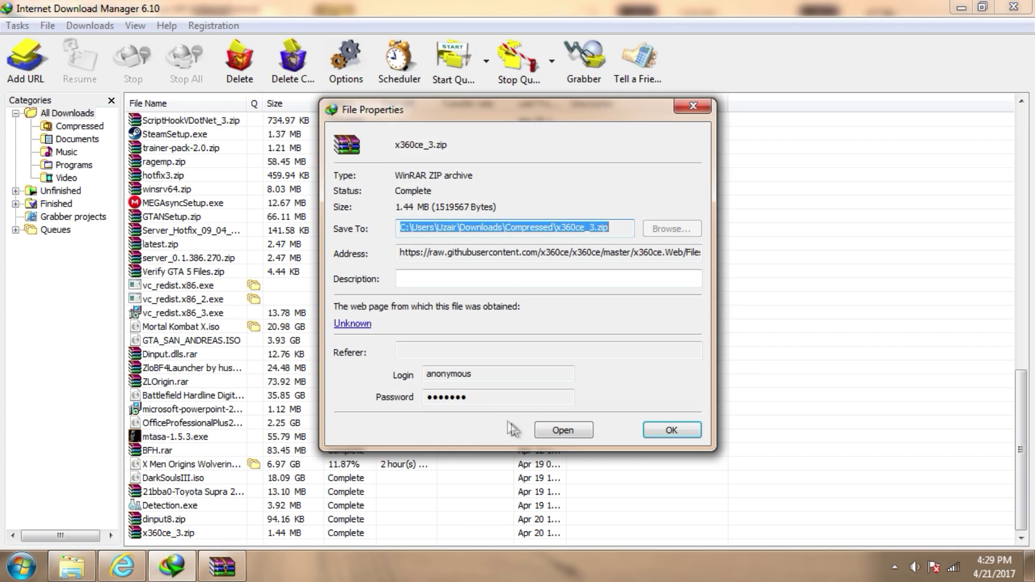
click(563, 431)
Set the extraction destination for x360ce_3.zip to C:\Program Files (x86)\R.G. Games\DEVIL MAYCRY 4 SPECIAL EDITION
click(78, 59)
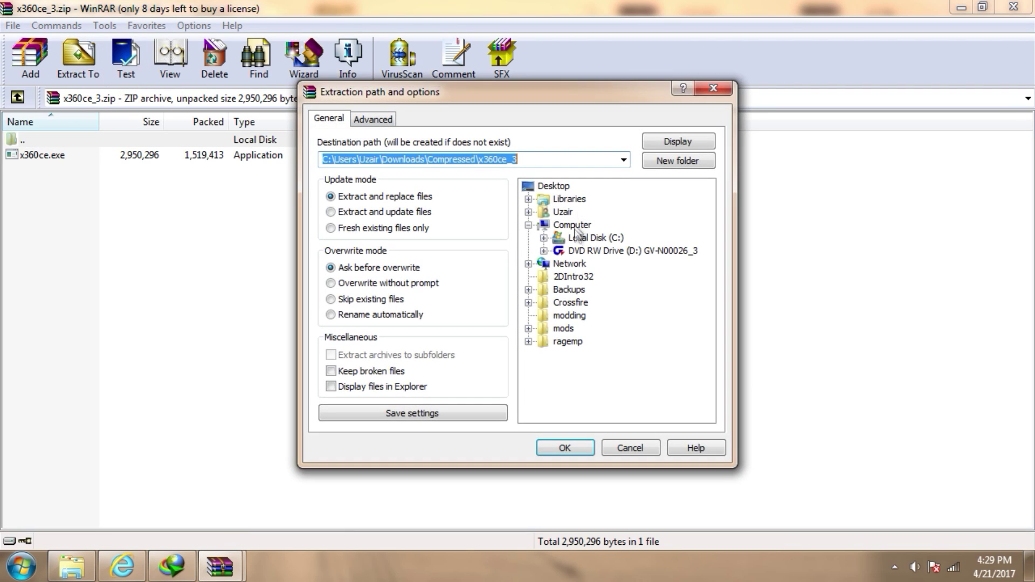
click(593, 236)
click(620, 354)
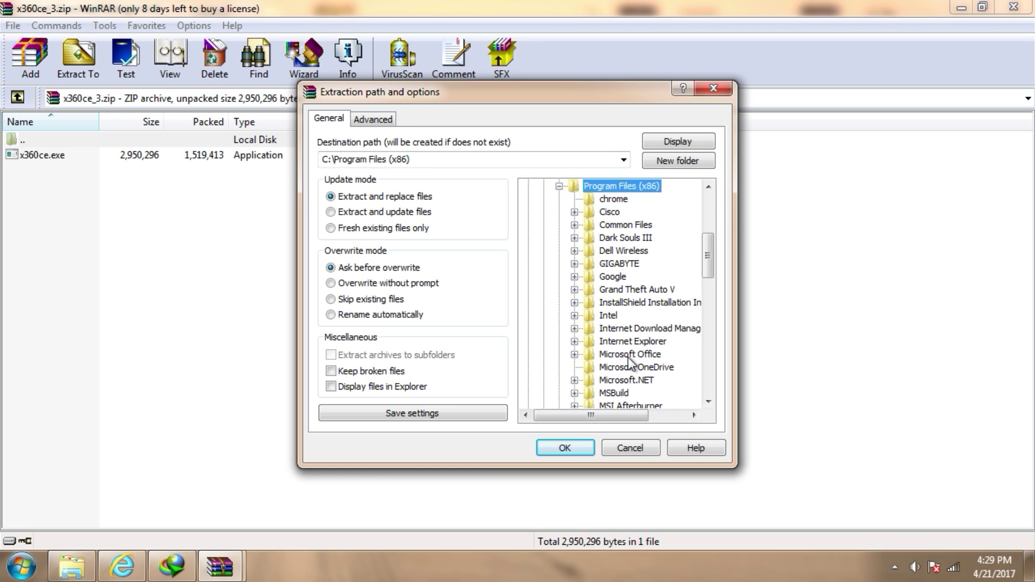
click(628, 354)
scroll(638, 368, down, 3)
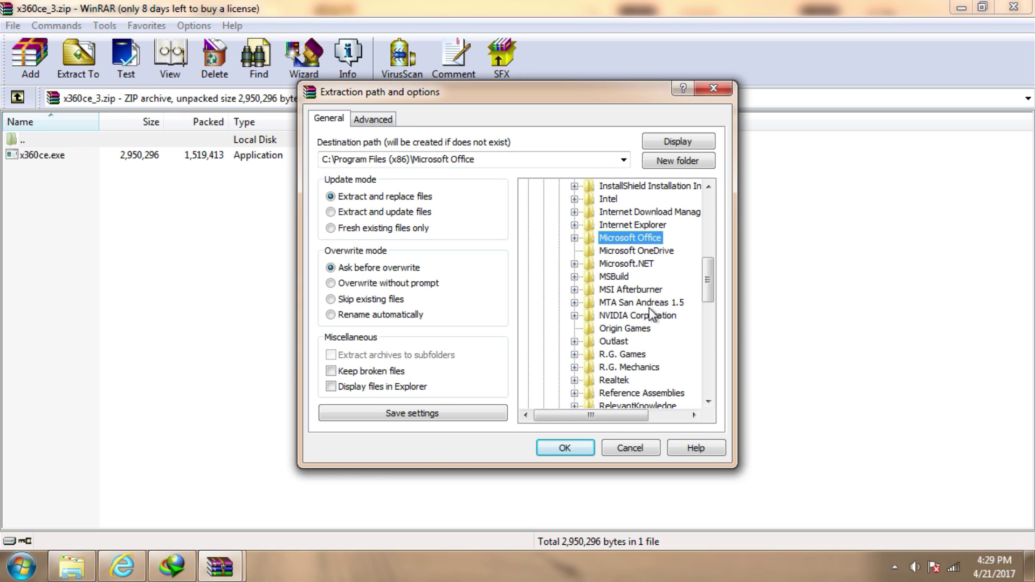
click(637, 355)
click(636, 356)
click(628, 343)
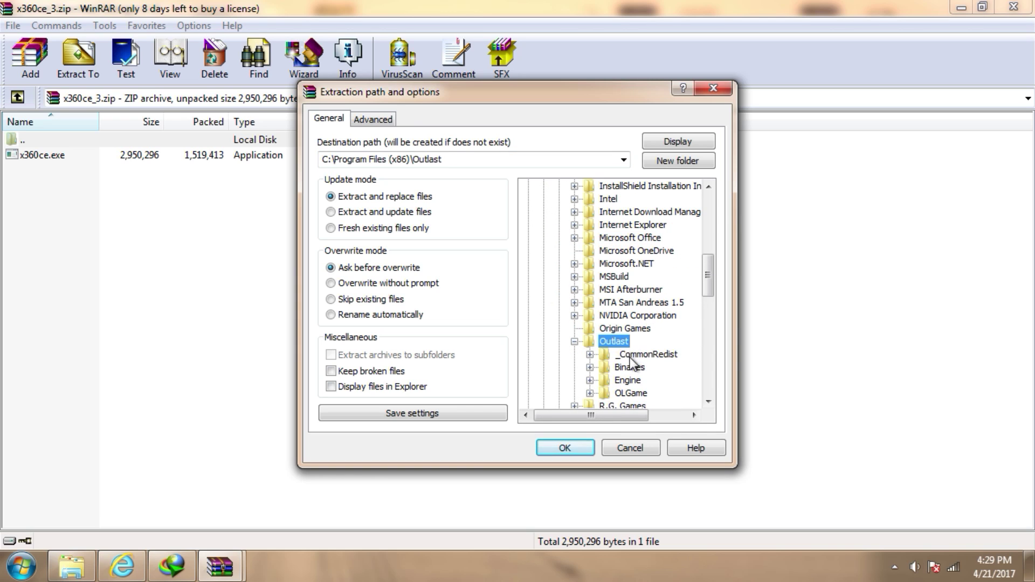
click(575, 341)
click(612, 355)
click(617, 367)
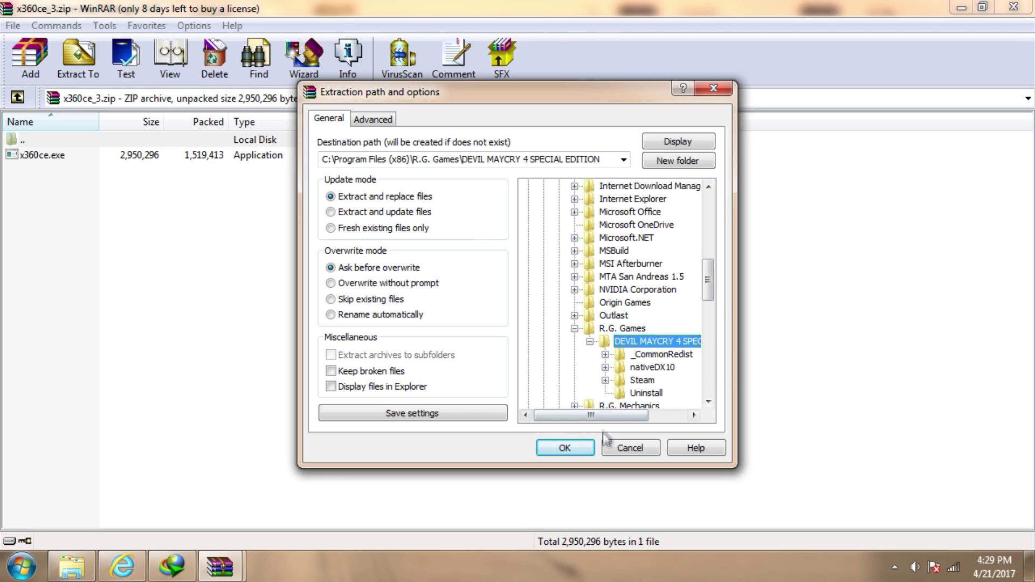
Extract x360ce.exe into the game folder, then close the archive and its download properties
click(582, 449)
click(589, 299)
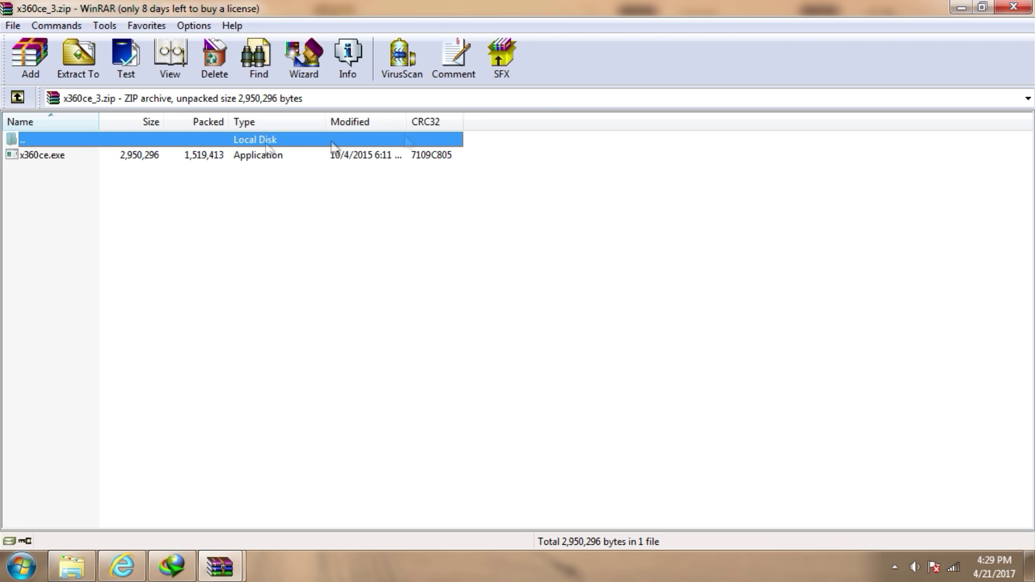
click(1014, 7)
click(666, 434)
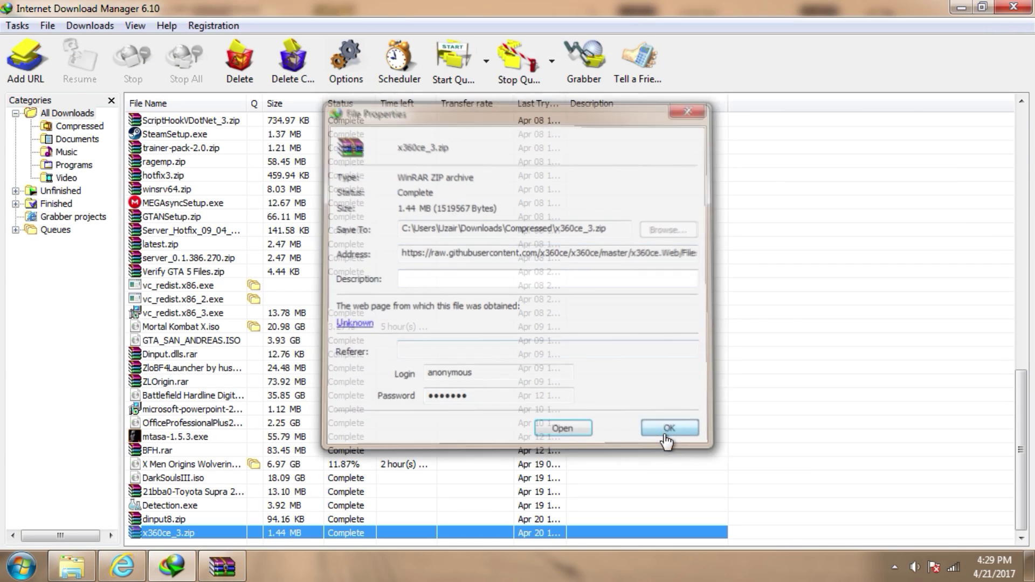
Open the downloaded dinput8.zip archive and set its extraction destination to C:\Program Files (x86)\R.G. Games\DEVIL MAYCRY 4 SPECIAL EDITION
double_click(162, 519)
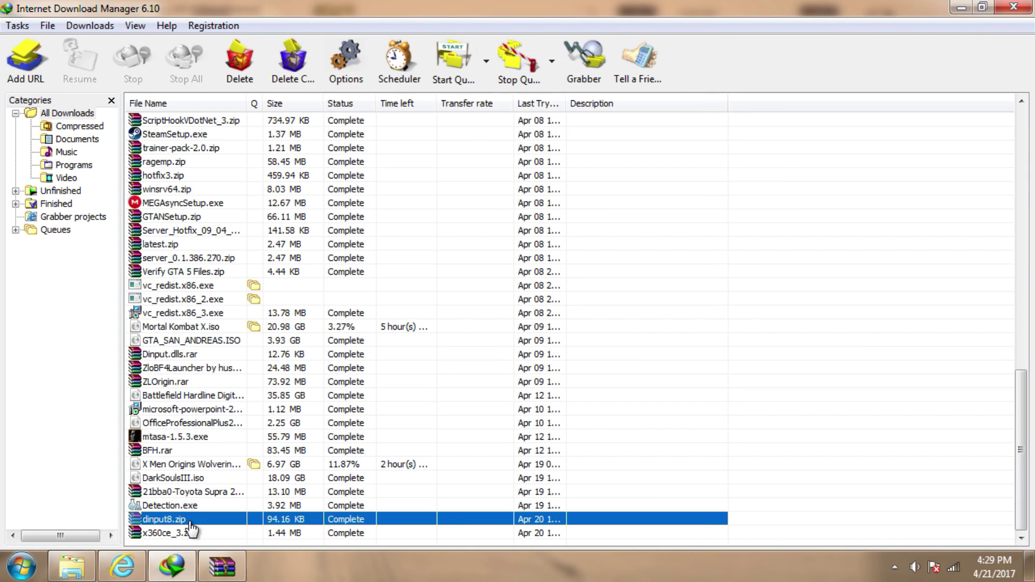
click(555, 430)
click(78, 59)
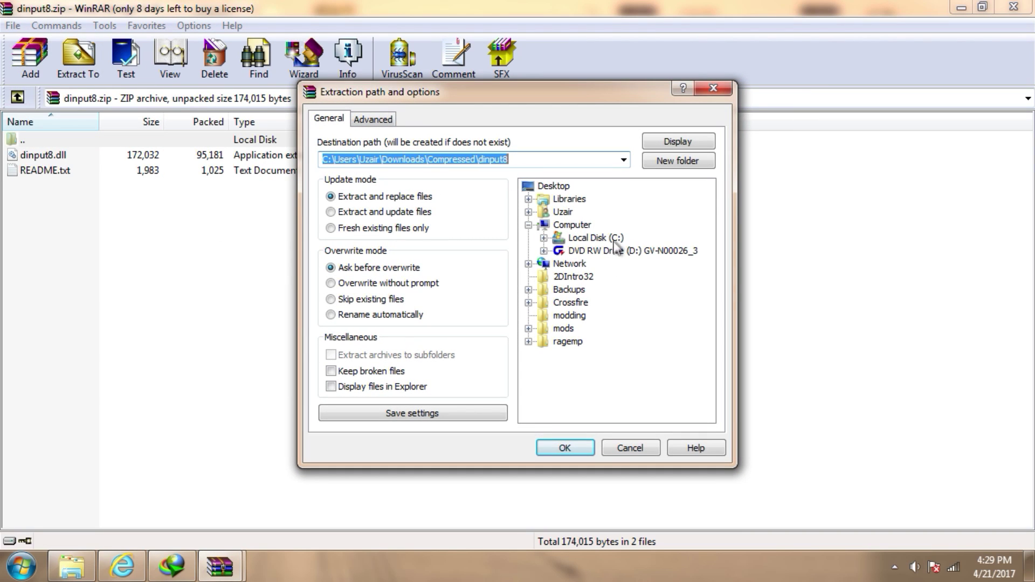
double_click(615, 239)
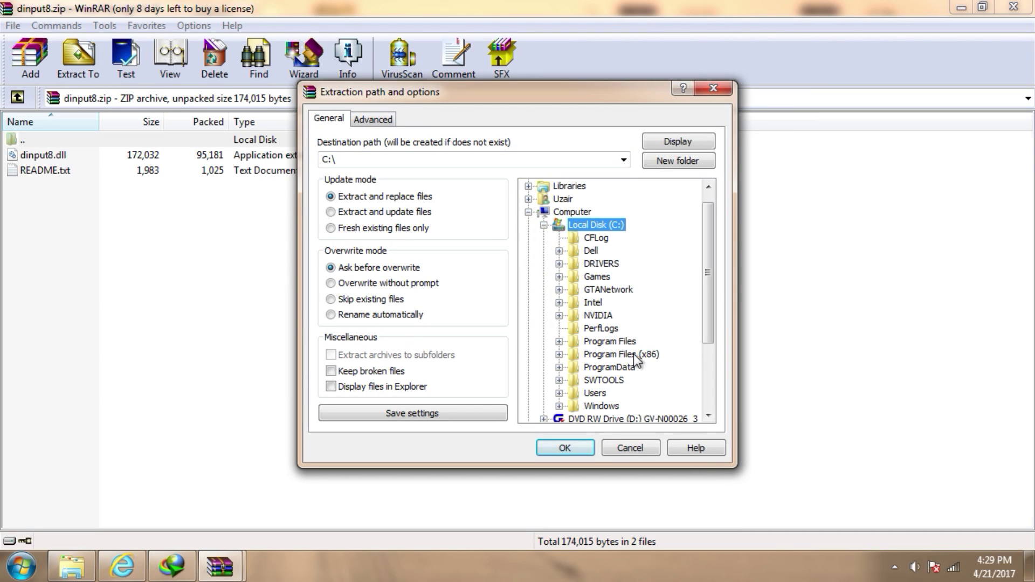
double_click(638, 354)
scroll(638, 377, down, 1)
scroll(668, 395, down, 1)
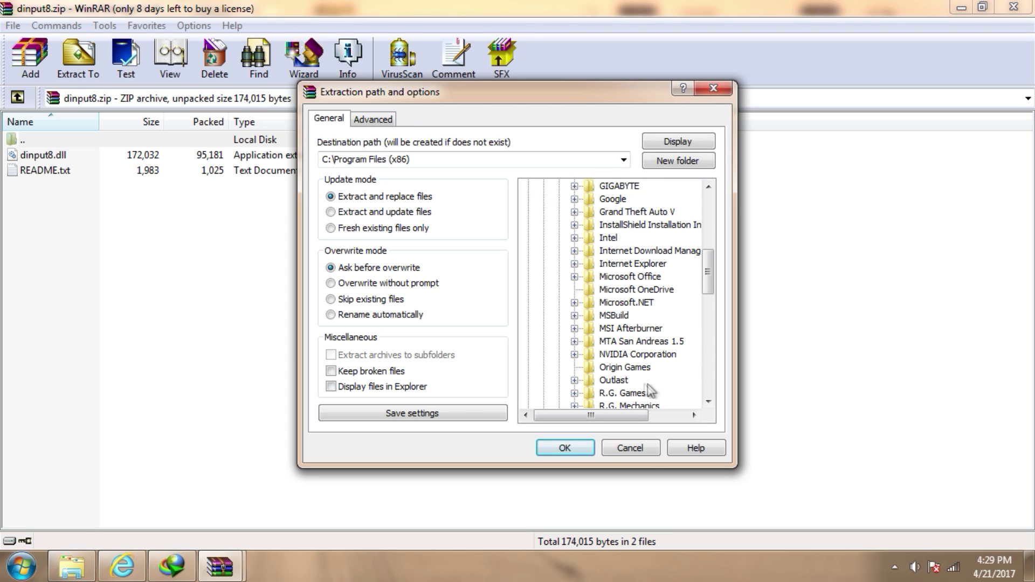
double_click(647, 393)
double_click(652, 393)
Extract the dinput8.zip files into the game folder, then close the archive and its download properties
click(564, 448)
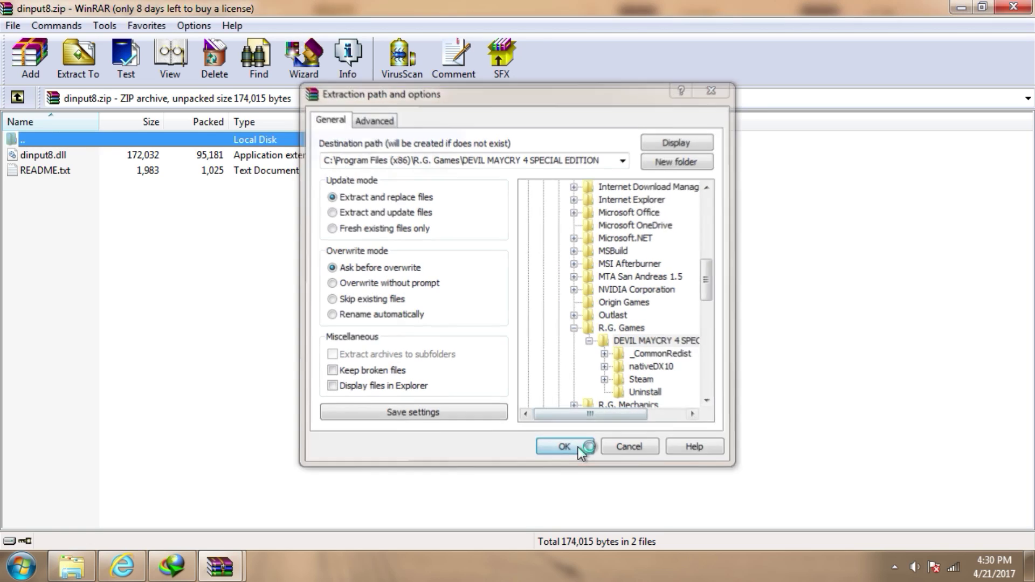
click(589, 305)
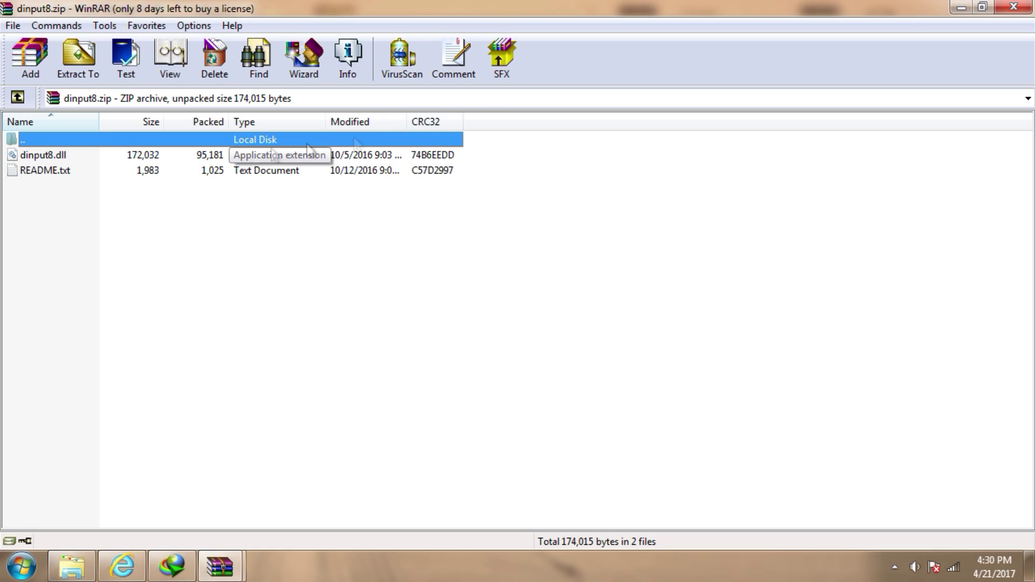
click(1014, 7)
click(671, 430)
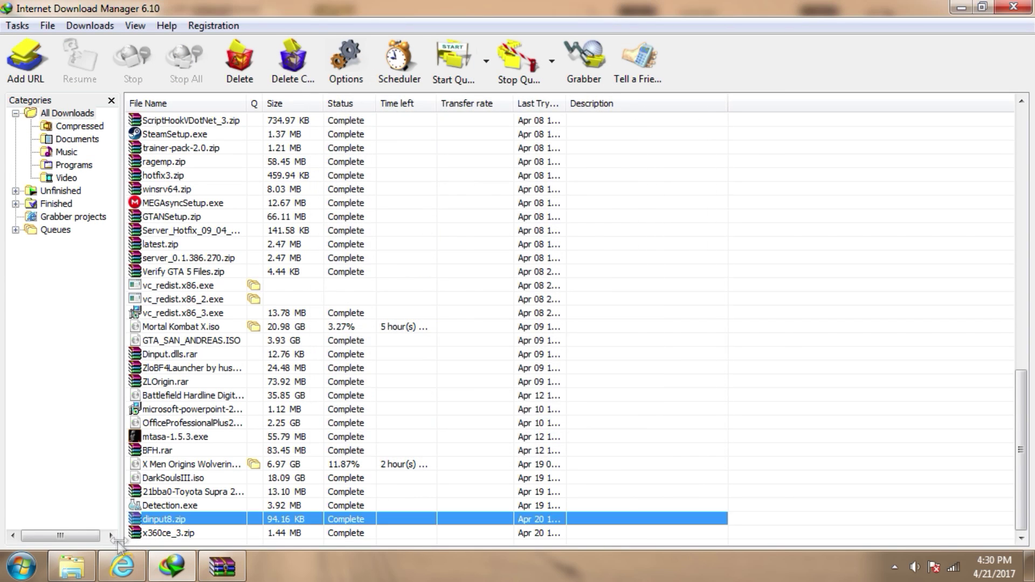
Run x360ce as administrator from the game folder and create the missing xinput1_3.dll file
click(72, 566)
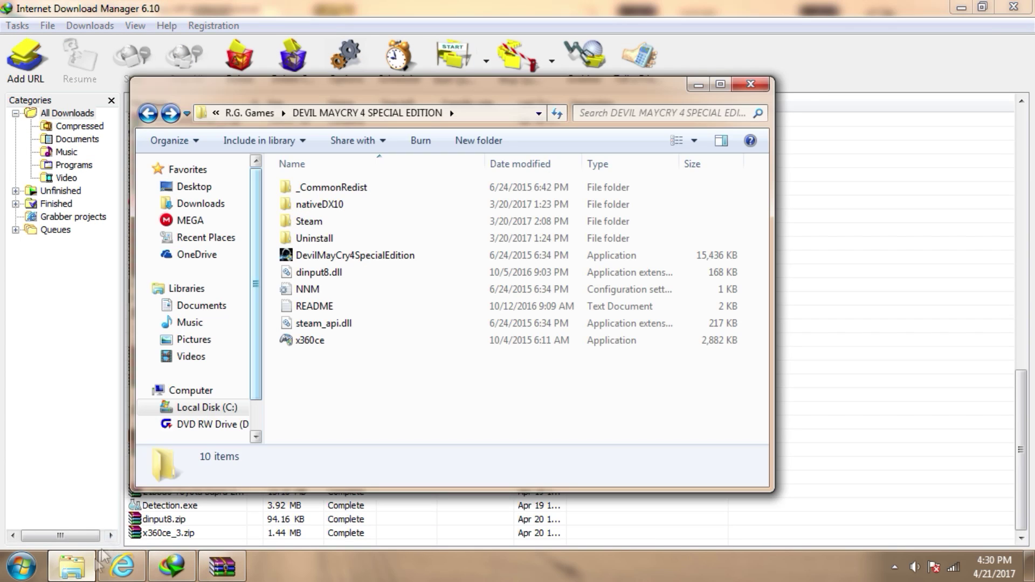
right_click(292, 349)
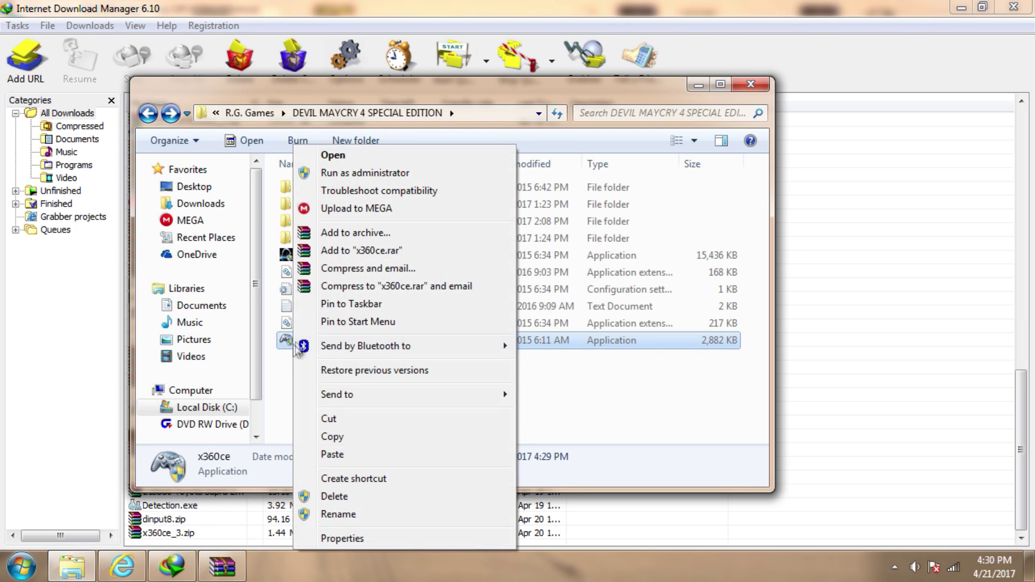
click(347, 174)
click(518, 332)
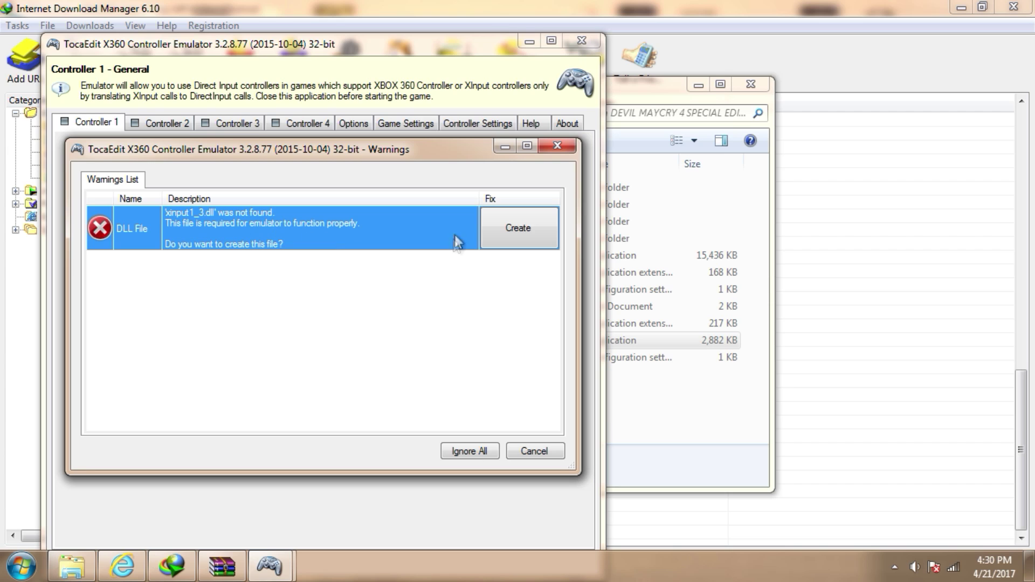
click(517, 228)
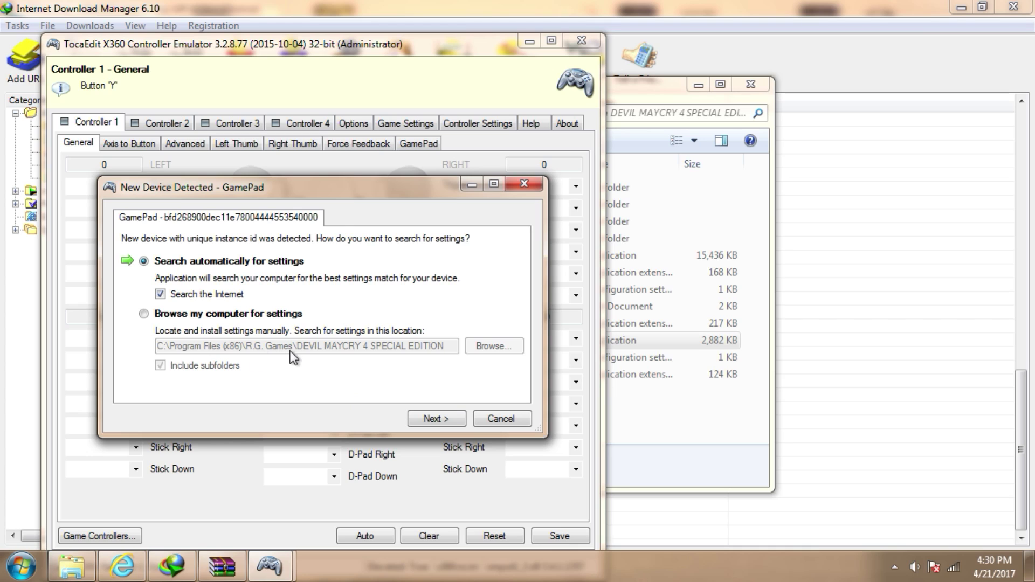
Search automatically for settings for both detected gamepads and load the DEVIL MAY CRY 4 Special Edition configuration for each
click(435, 419)
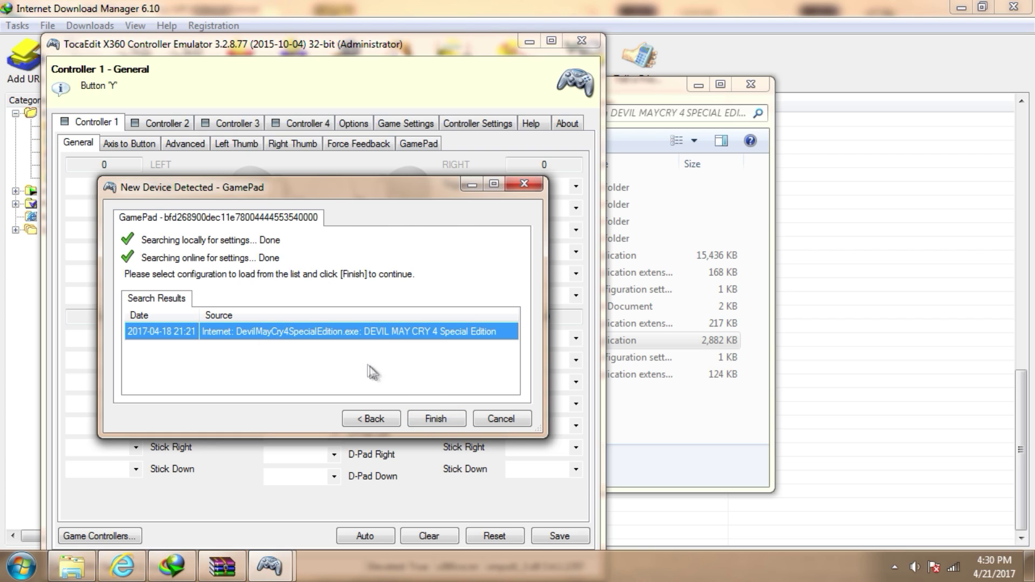
click(440, 424)
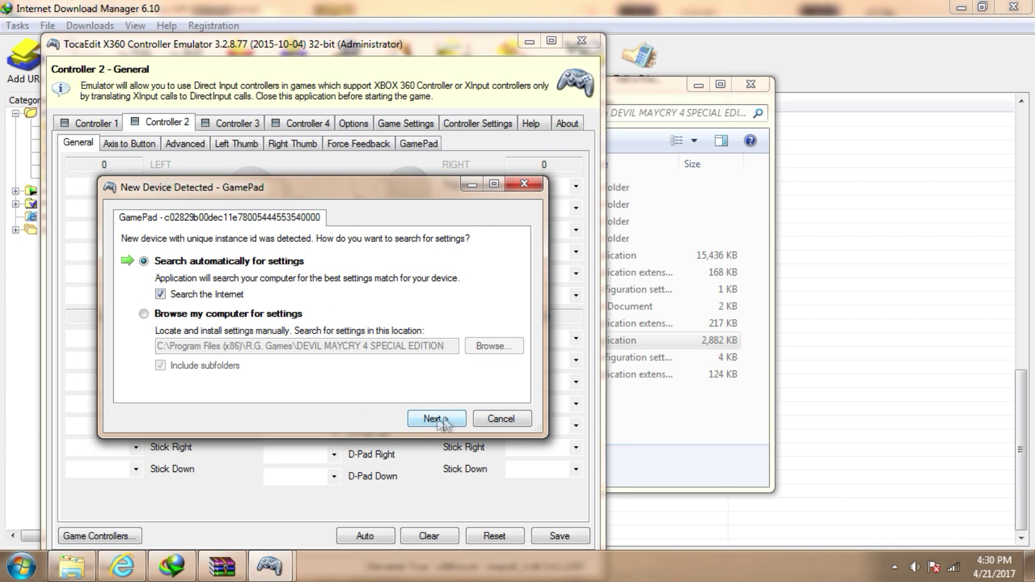
click(434, 418)
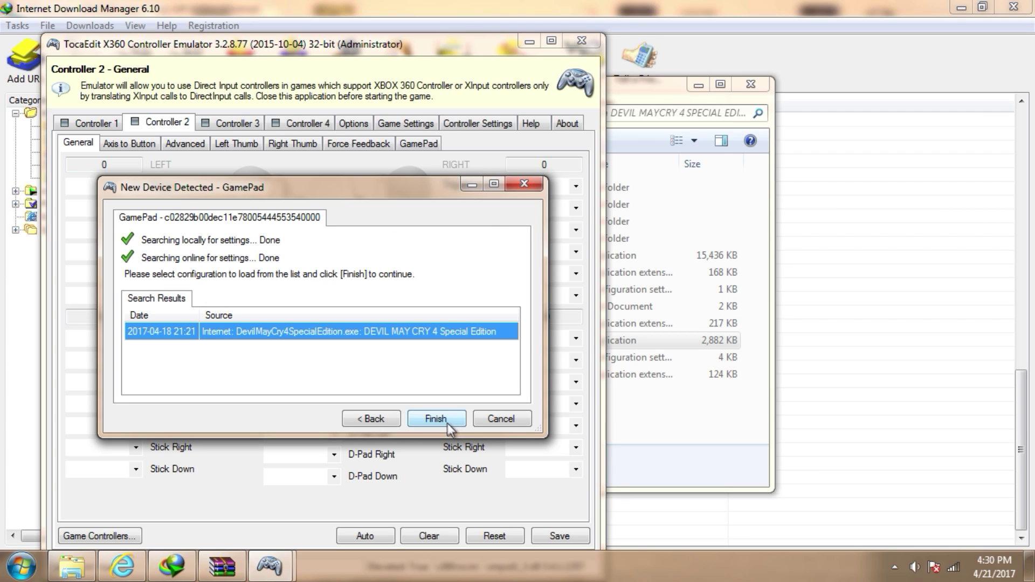
click(445, 420)
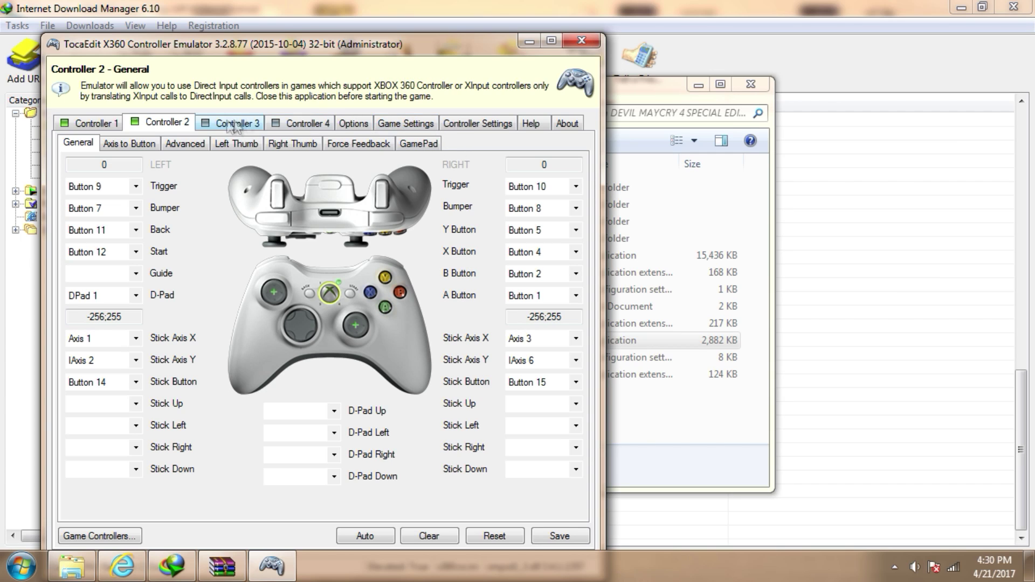
Enable the COM hook mask for DevilMayCry4SpecialEdition.exe in the game settings
click(407, 123)
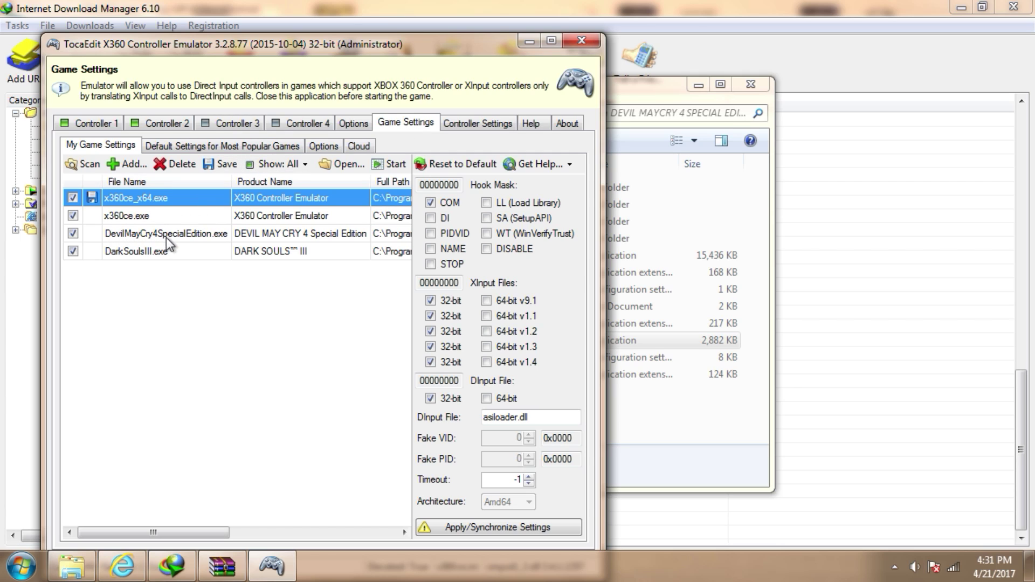
click(194, 237)
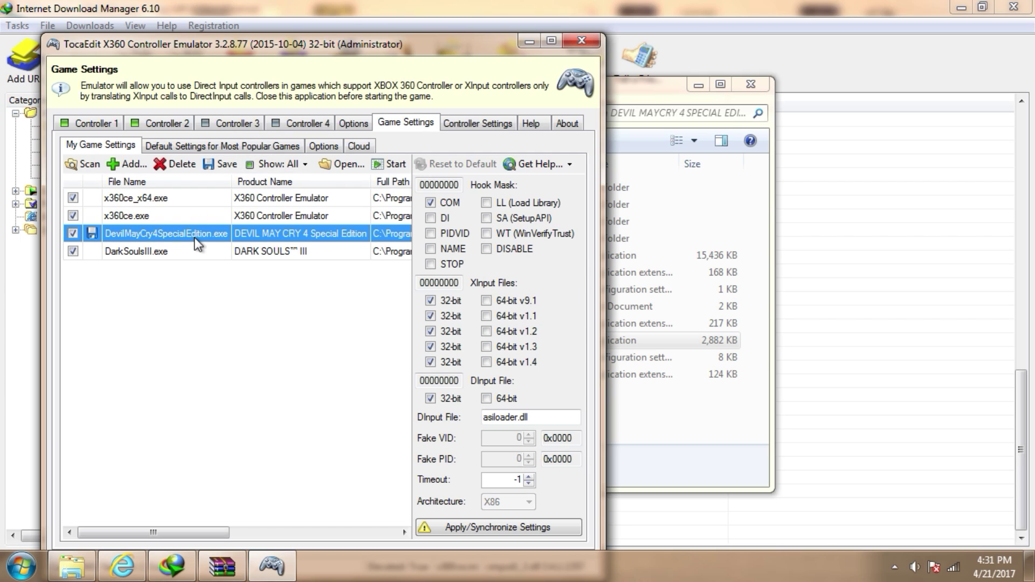
click(430, 203)
Enable XInput, Combining and Exclude Supplemental Devices in the emulator options
click(365, 124)
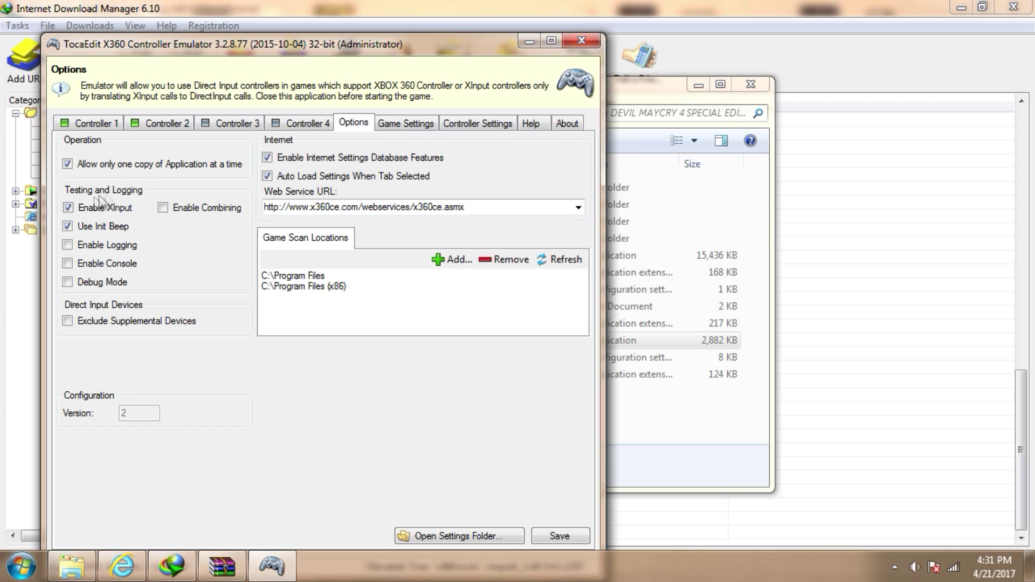
click(68, 209)
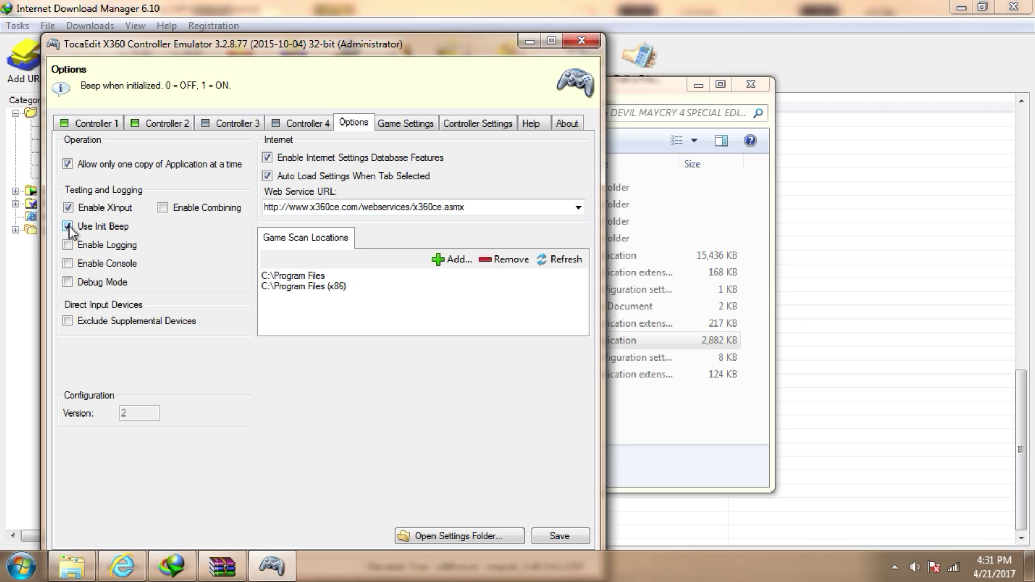
click(69, 322)
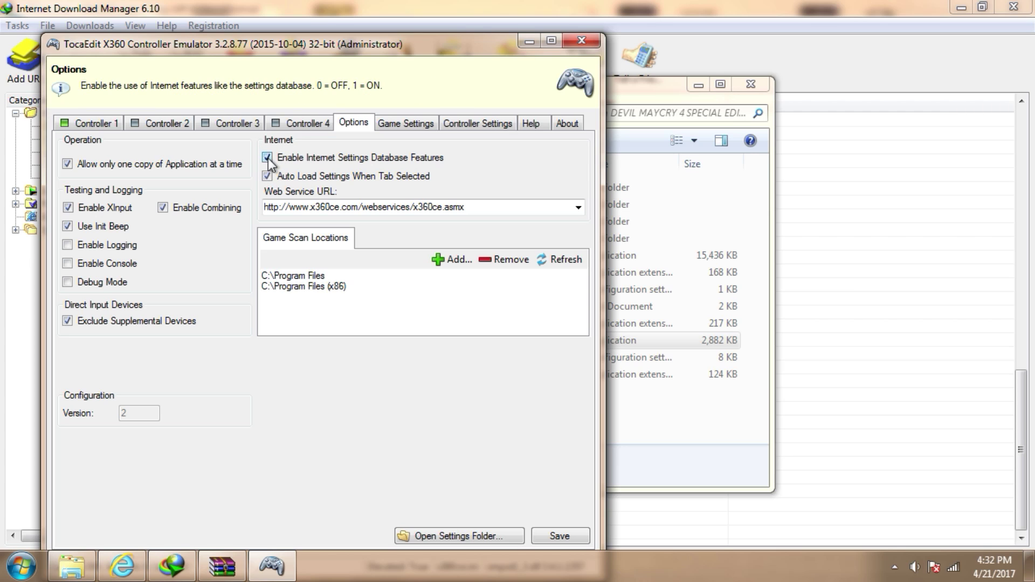
Review the game settings for DevilMayCry4SpecialEdition.exe in a maximized window and close the controller emulator
click(413, 125)
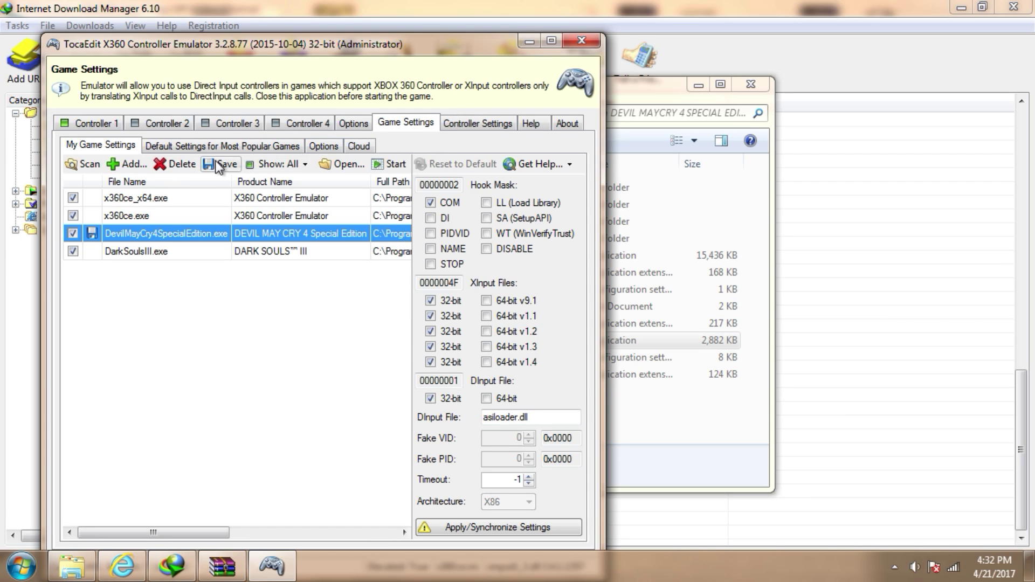
drag(359, 44, 372, 1)
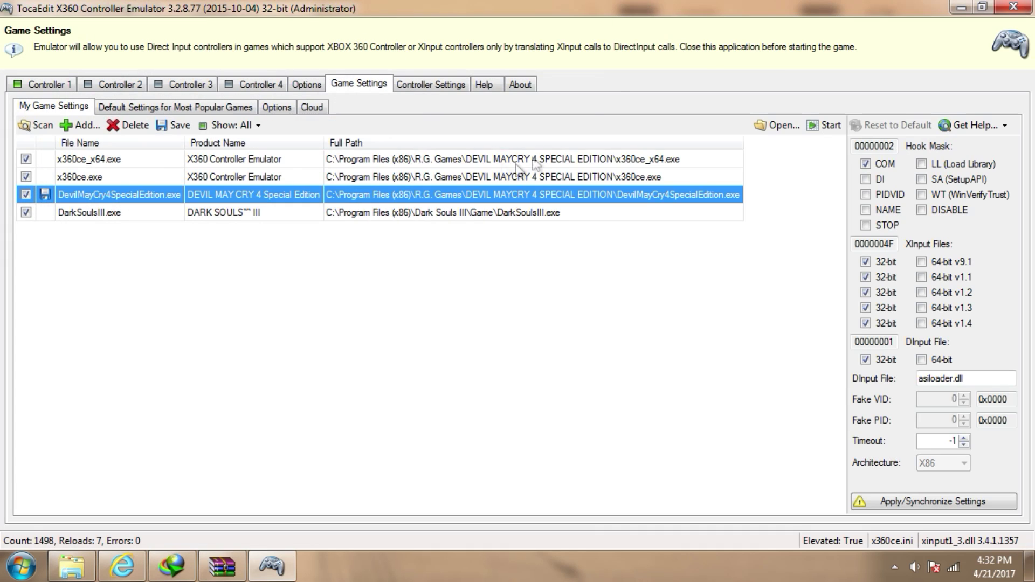
click(1014, 7)
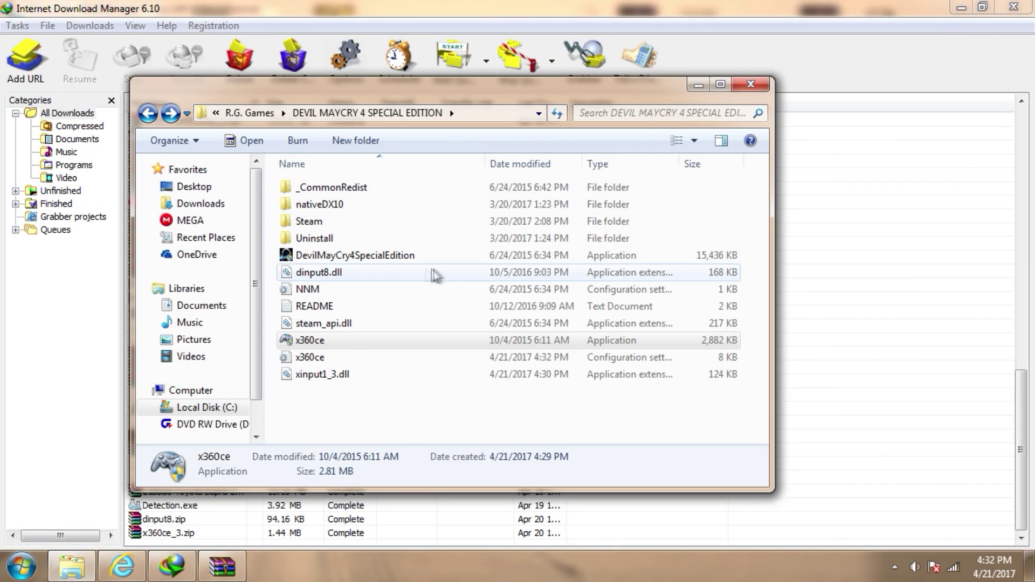
Launch DevilMayCry4SpecialEdition from the game folder and test moving the selection up and down in the title menu
double_click(306, 256)
click(535, 333)
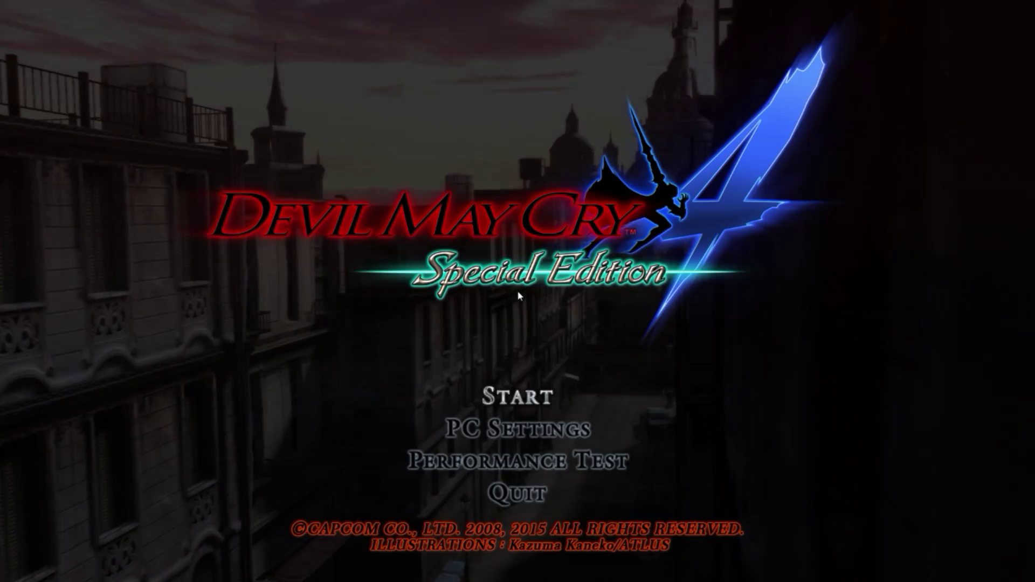
key(Down)
key(Up)
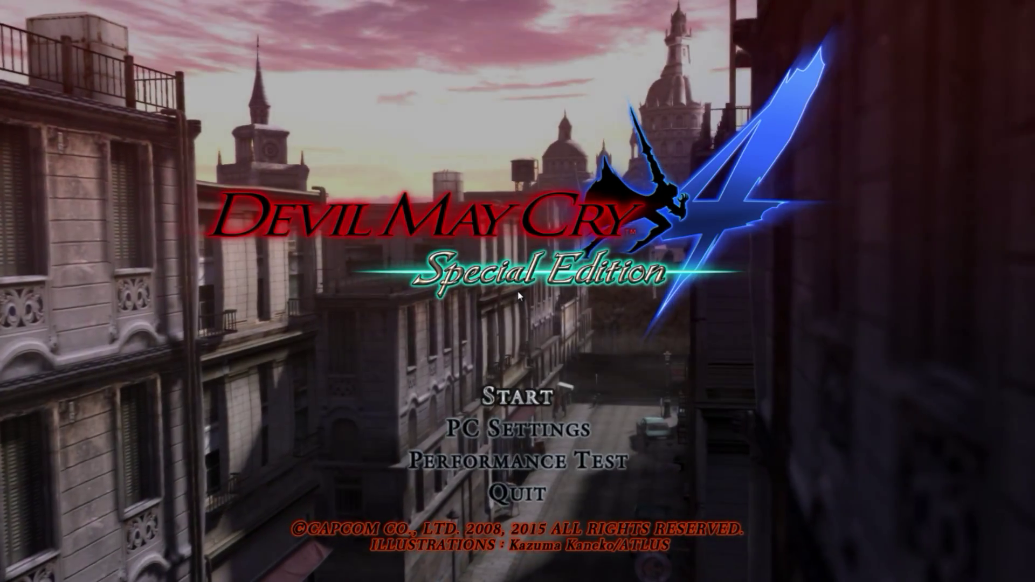
key(Down)
key(Down)
key(Up)
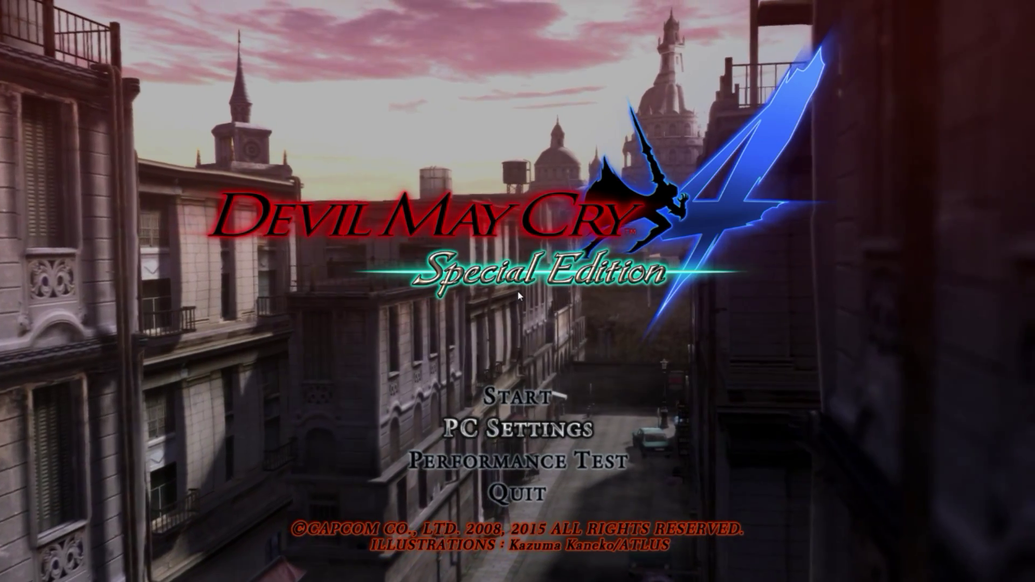
Open Nero's gamepad control bindings from the game's Options screen
key(Up)
key(Return)
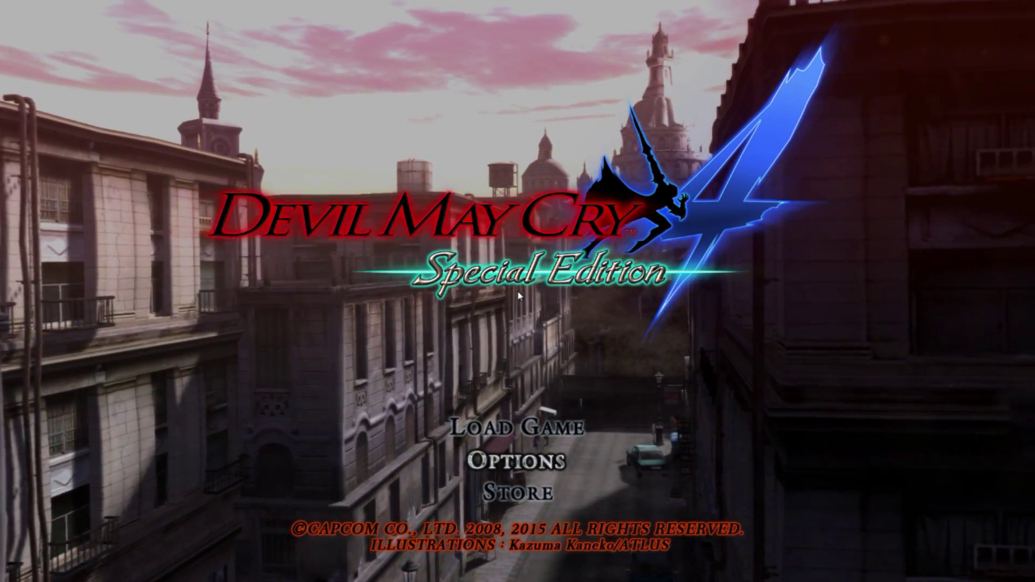
key(Return)
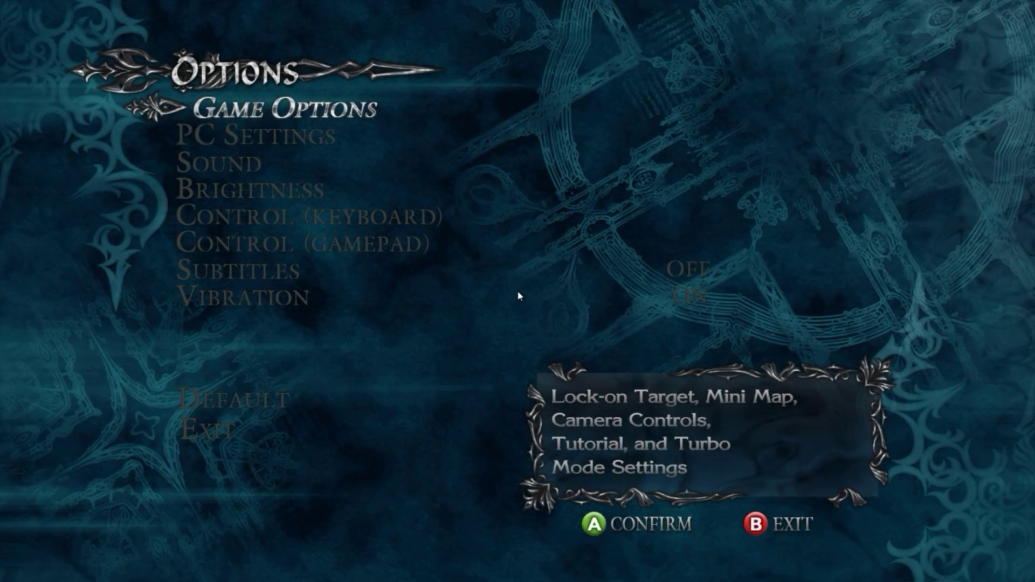
key(Down)
key(Down)
key(Down)
key(Down)
key(Down)
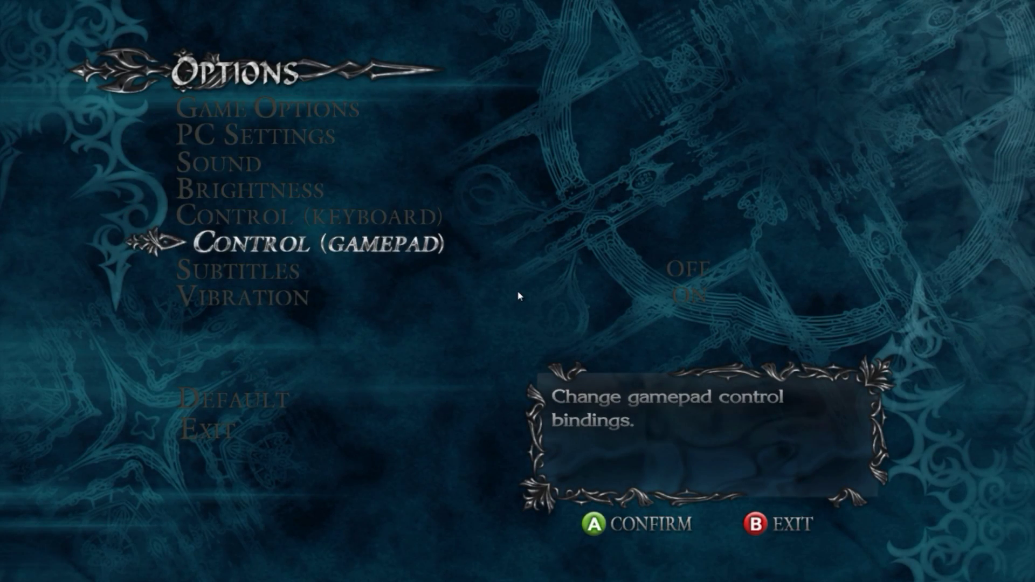
key(Return)
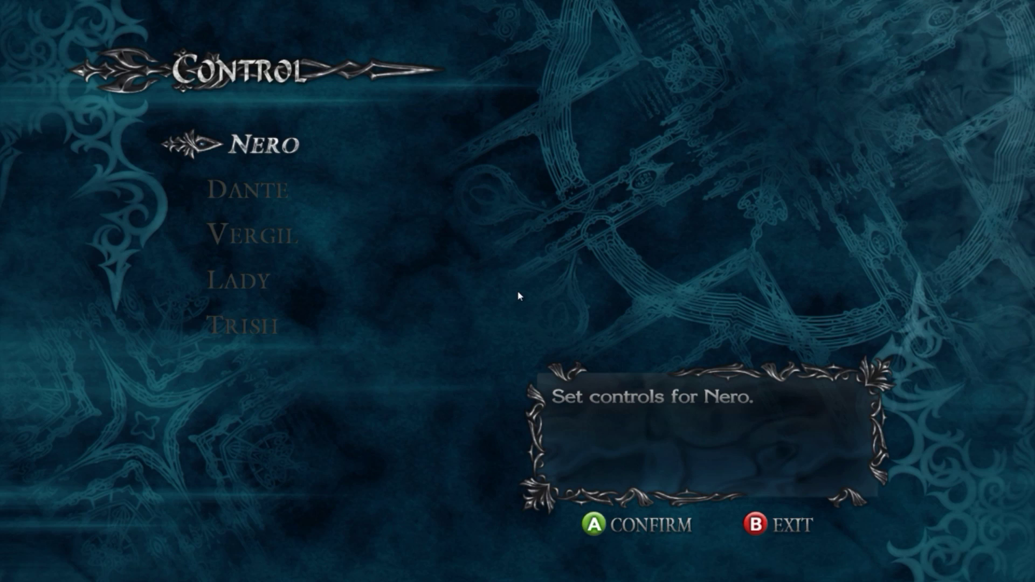
key(Return)
Test the controller on Nero's Melee Attack binding by assigning B, X, Y and finally A to it
key(Down)
key(Up)
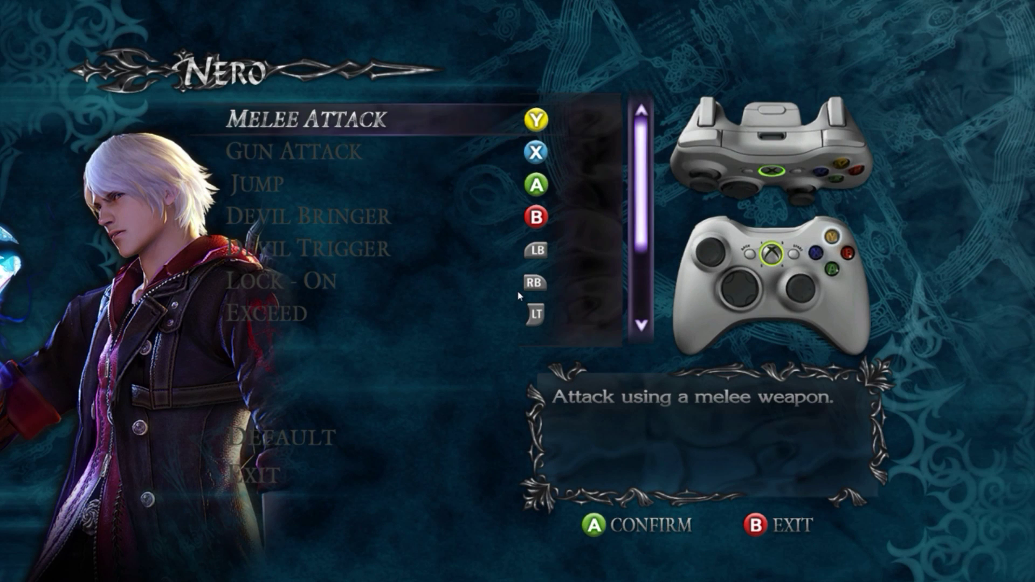
key(b)
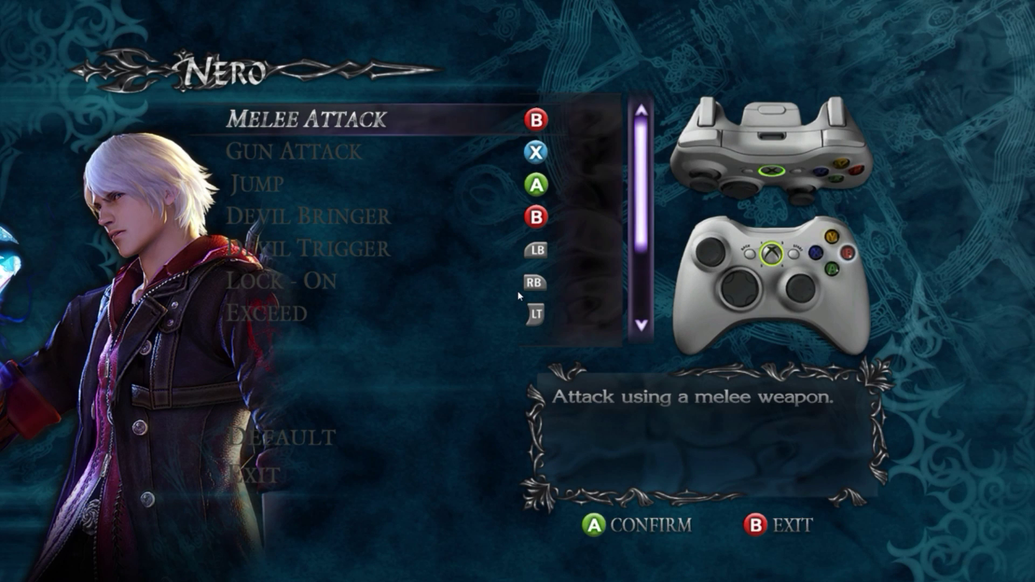
key(x)
key(y)
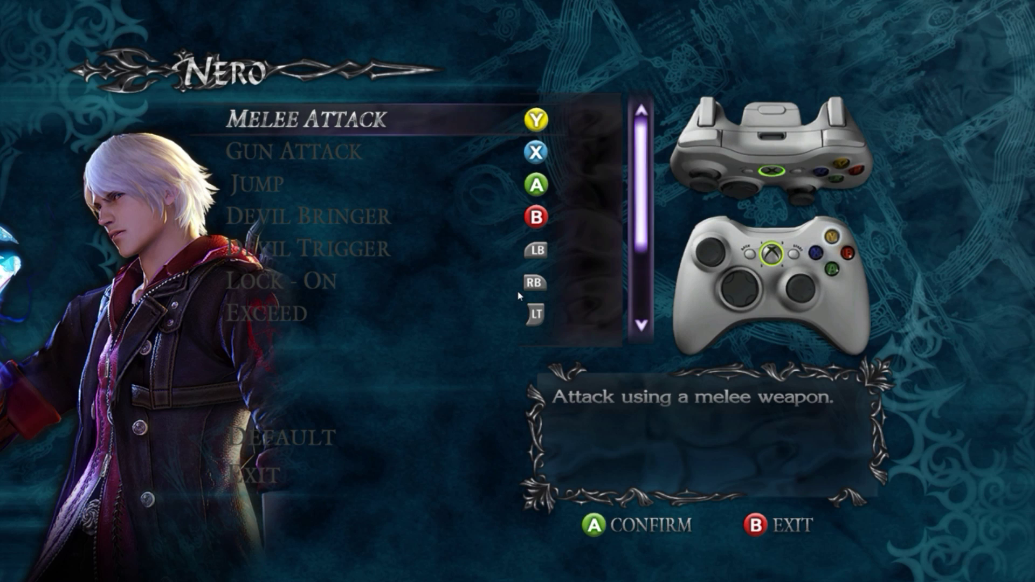
key(k)
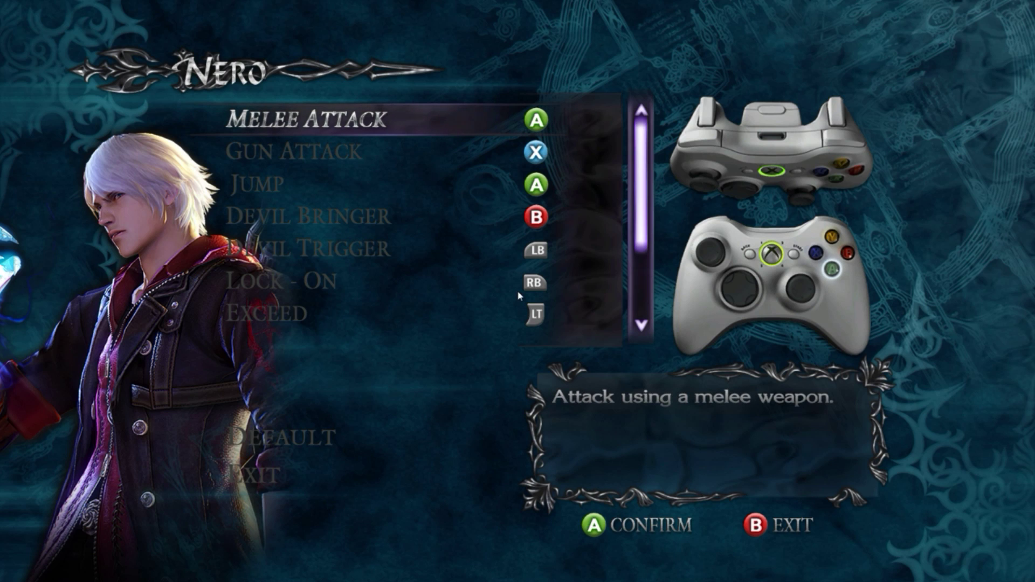
Restore Nero's gamepad bindings to their defaults and return to the title menu
key(Down)
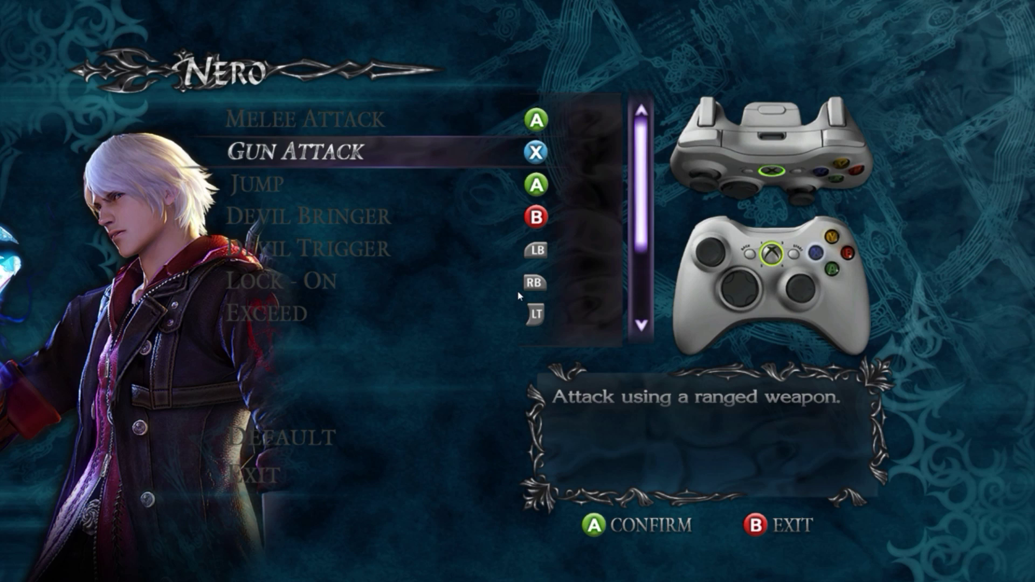
key(Down)
key(Down)
key(Down)
key(Down)
key(Down)
key(Down)
key(Down)
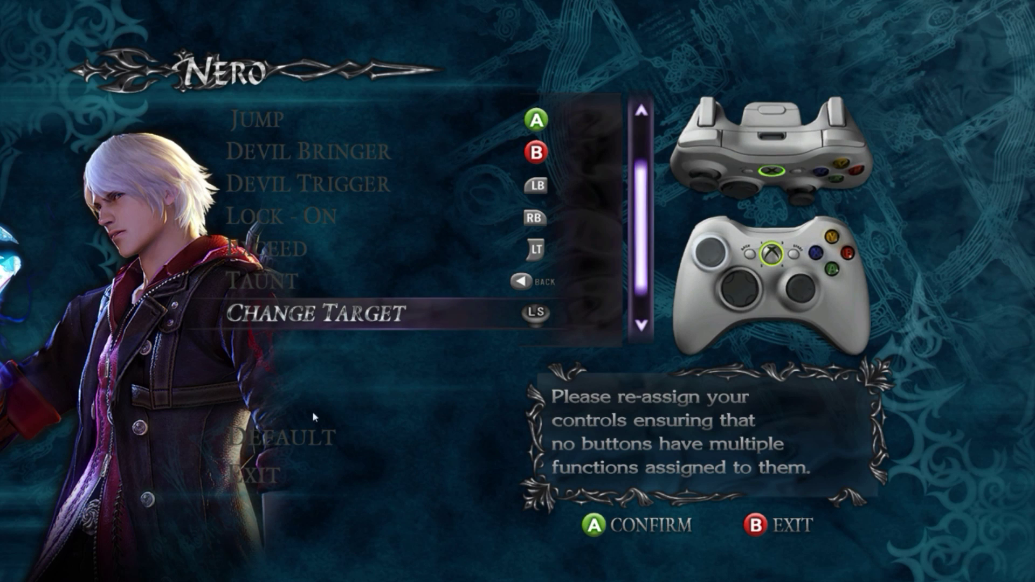
click(296, 442)
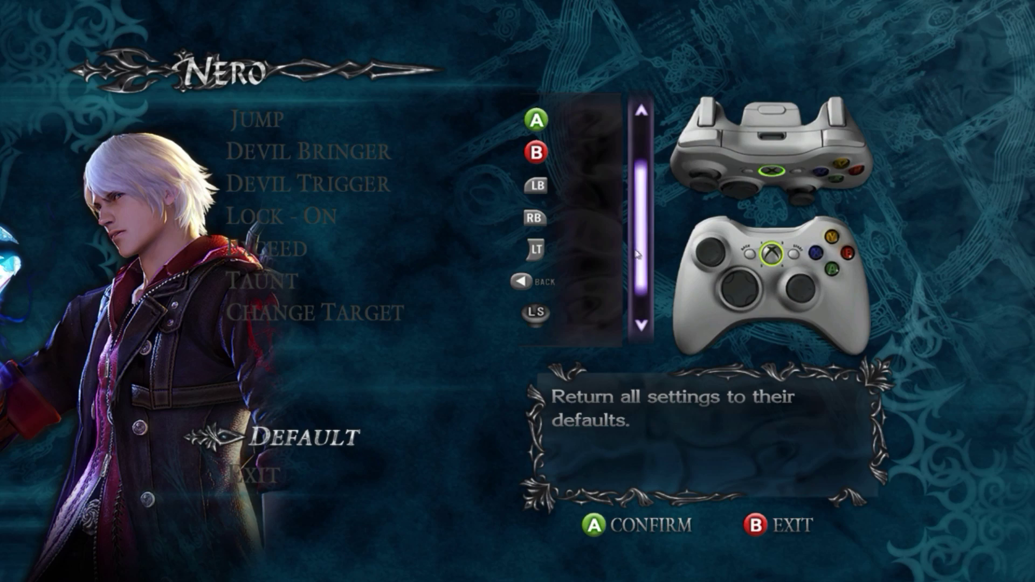
key(Up)
key(Escape)
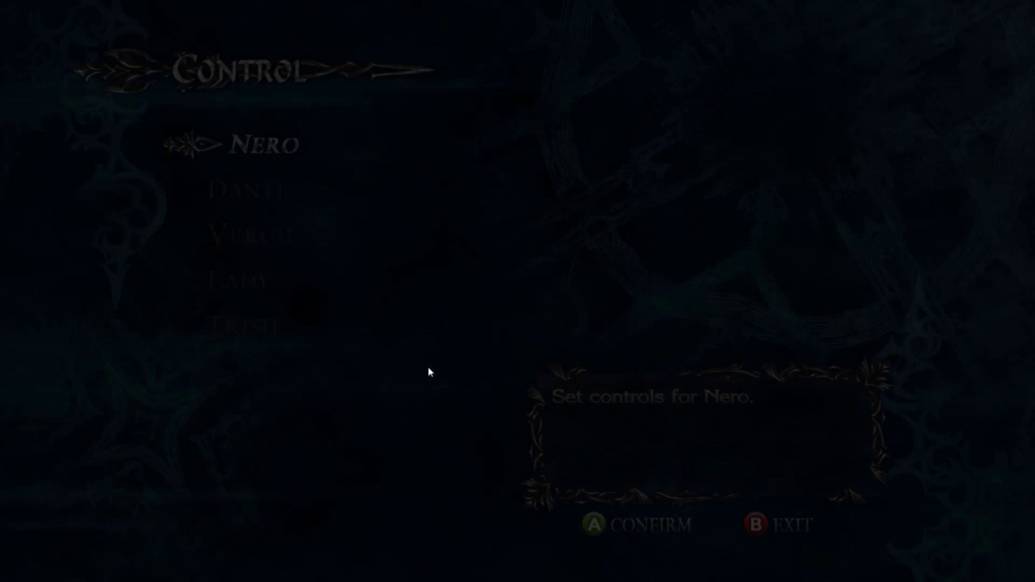
key(Escape)
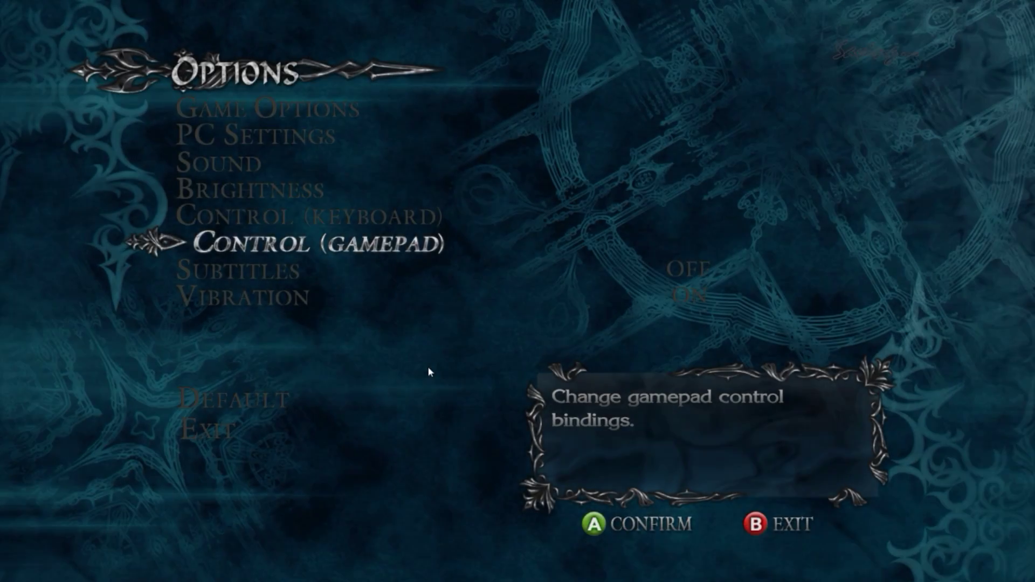
key(Escape)
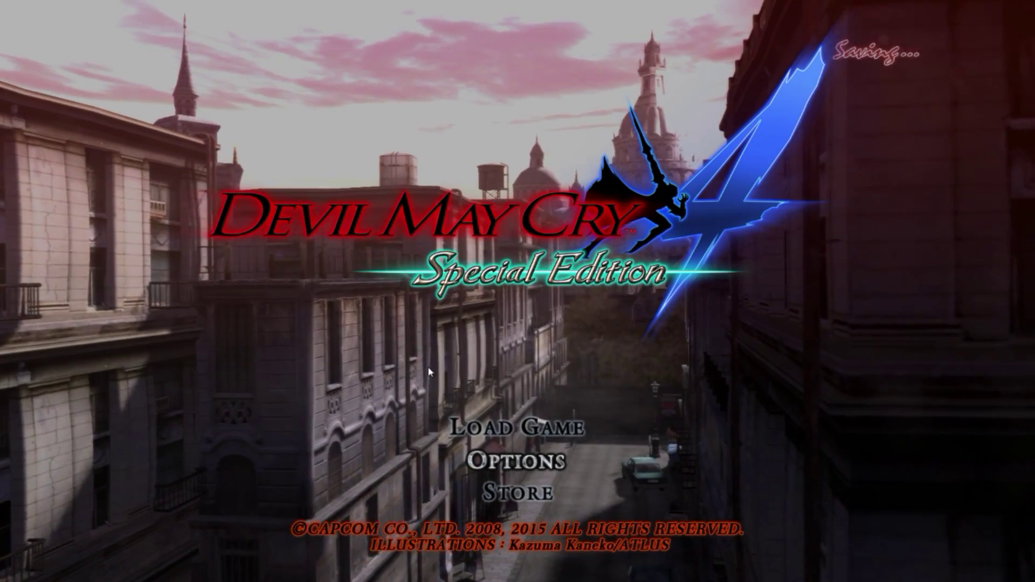
Load the saved game and start a Nero/Dante mission from the Mission Menu
key(Escape)
key(Return)
key(Return)
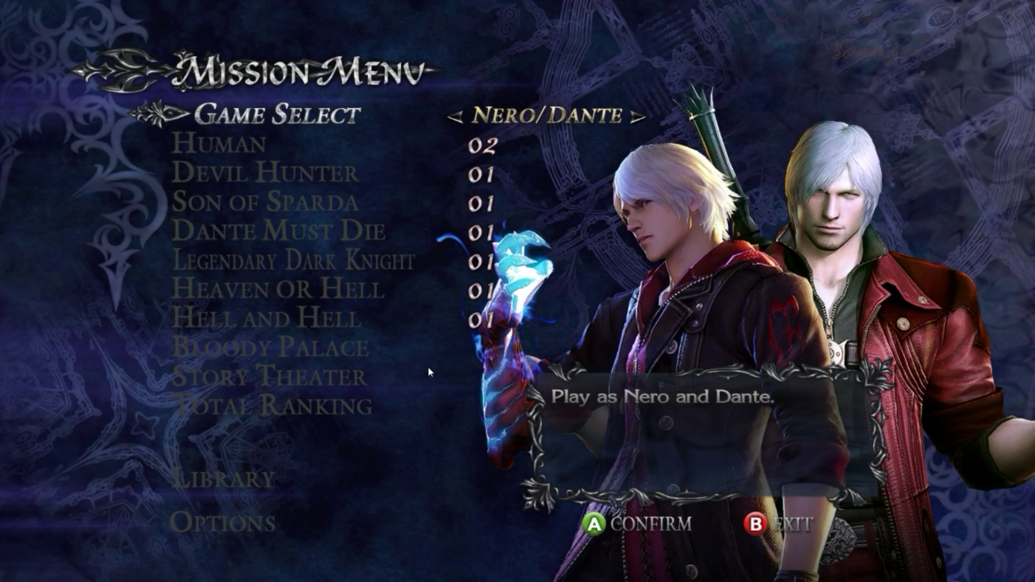
key(Return)
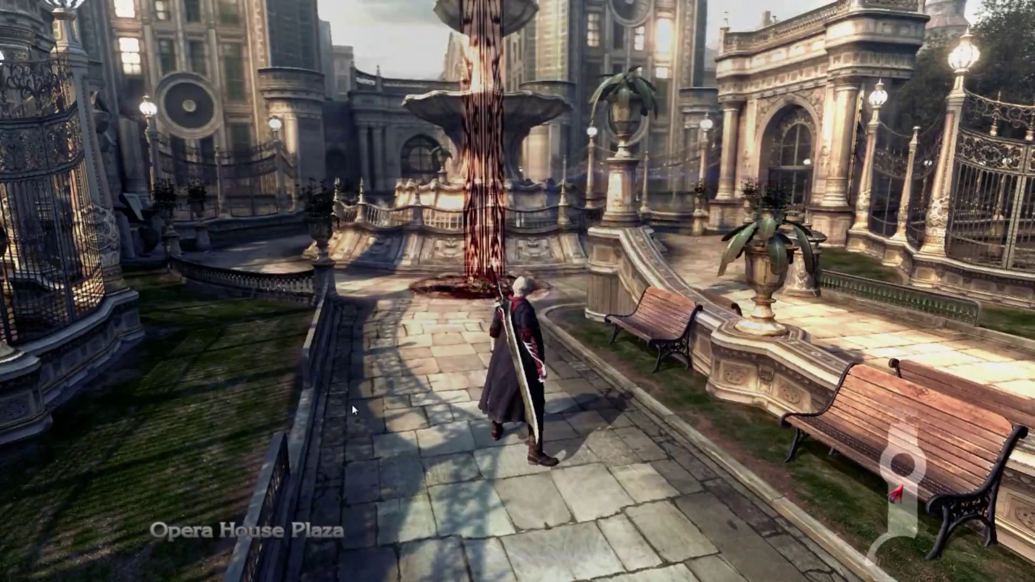
Run to the fountain in Opera House Plaza and test Nero's attacks on the first enemy
click(352, 406)
key(w)
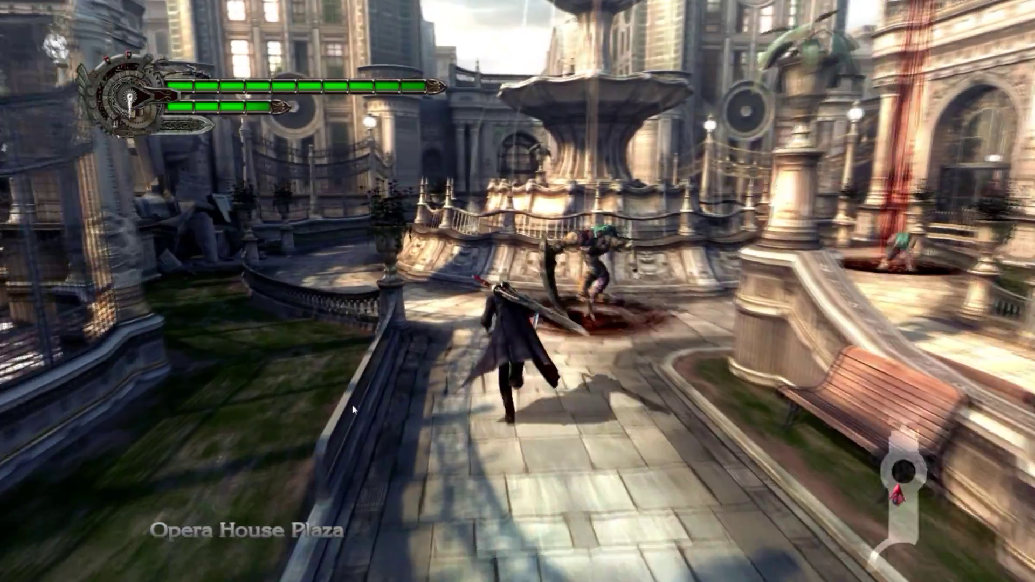
click(352, 405)
click(352, 405)
click(352, 405)
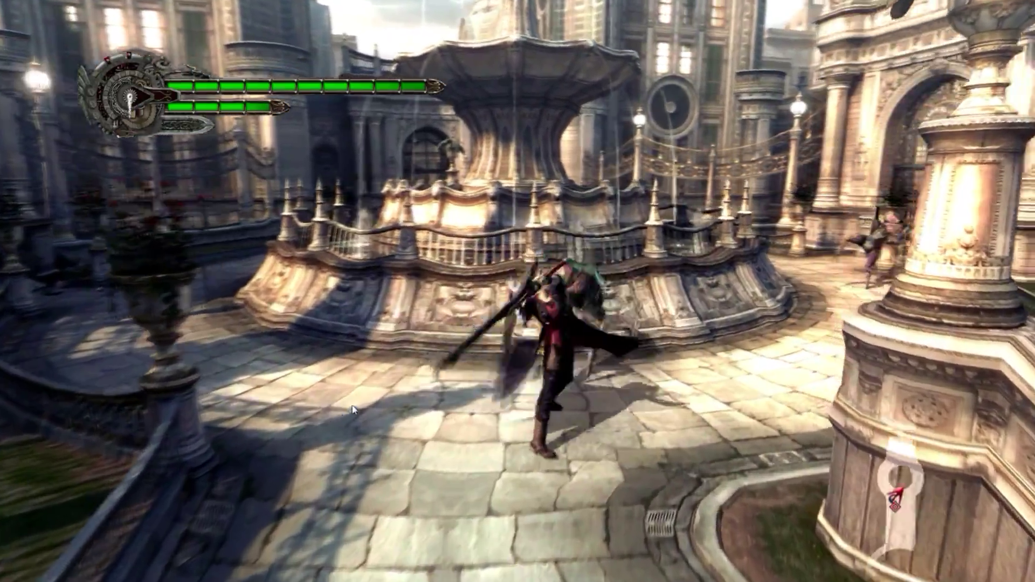
click(352, 405)
click(352, 405)
right_click(352, 405)
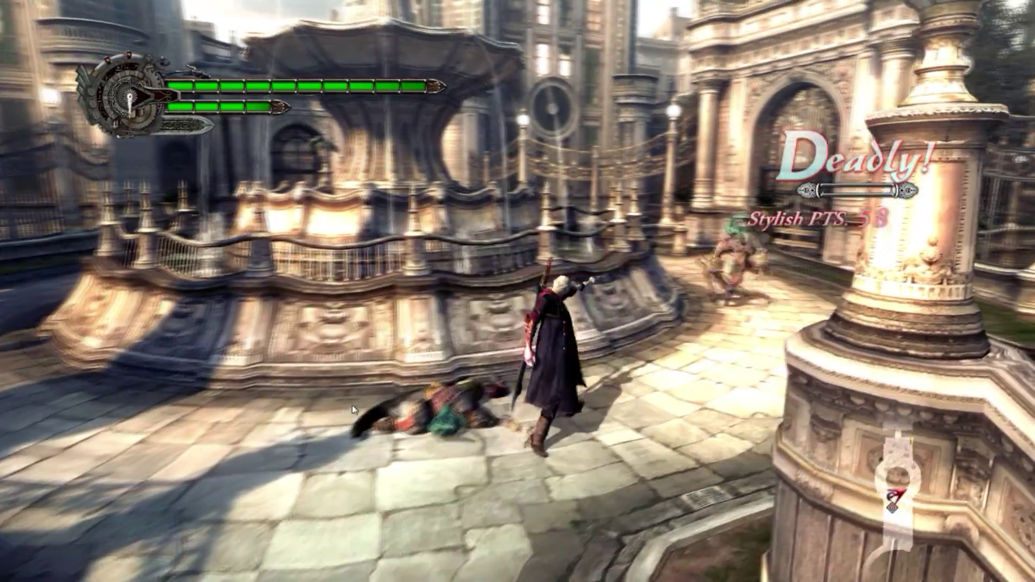
right_click(352, 410)
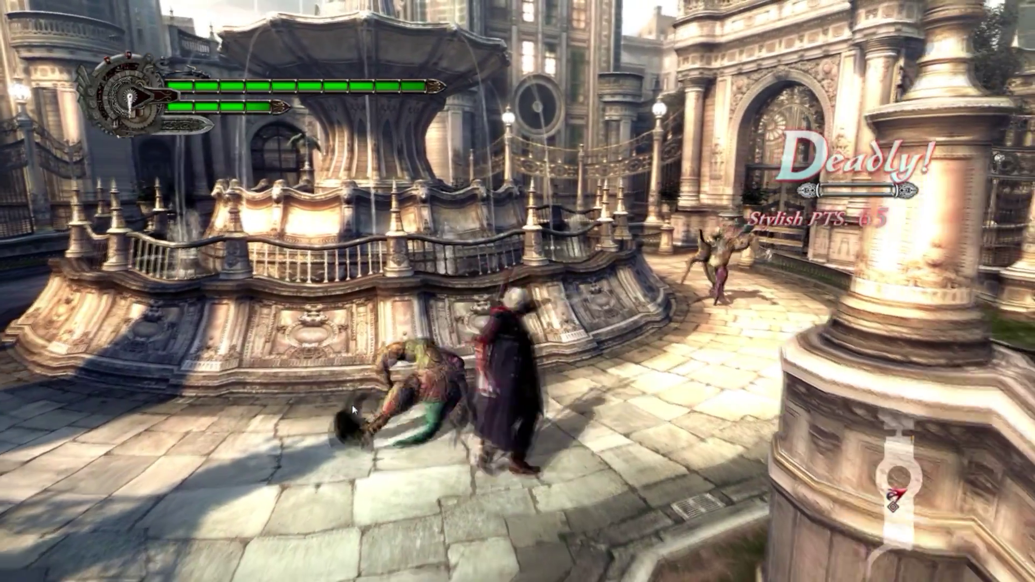
click(352, 410)
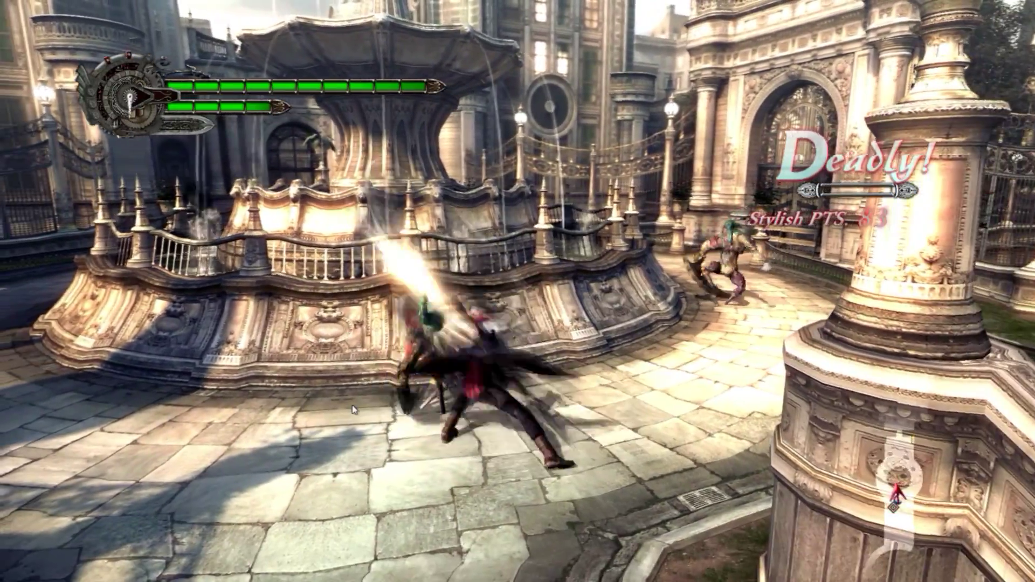
click(352, 410)
click(352, 409)
click(352, 409)
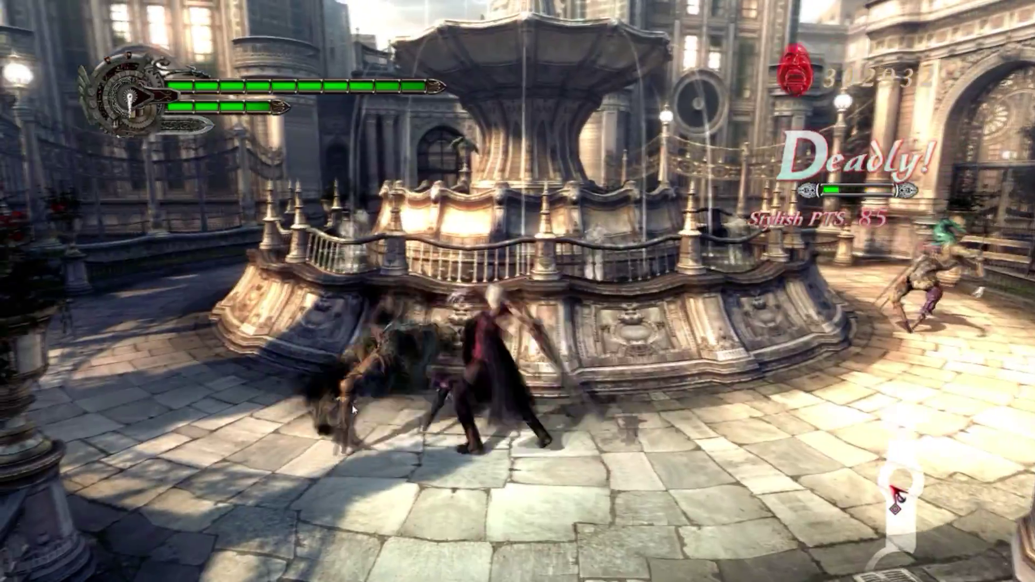
click(352, 409)
Move Nero around the fountain and attack the enemy near the arched side gate, including in mid-air
key(d)
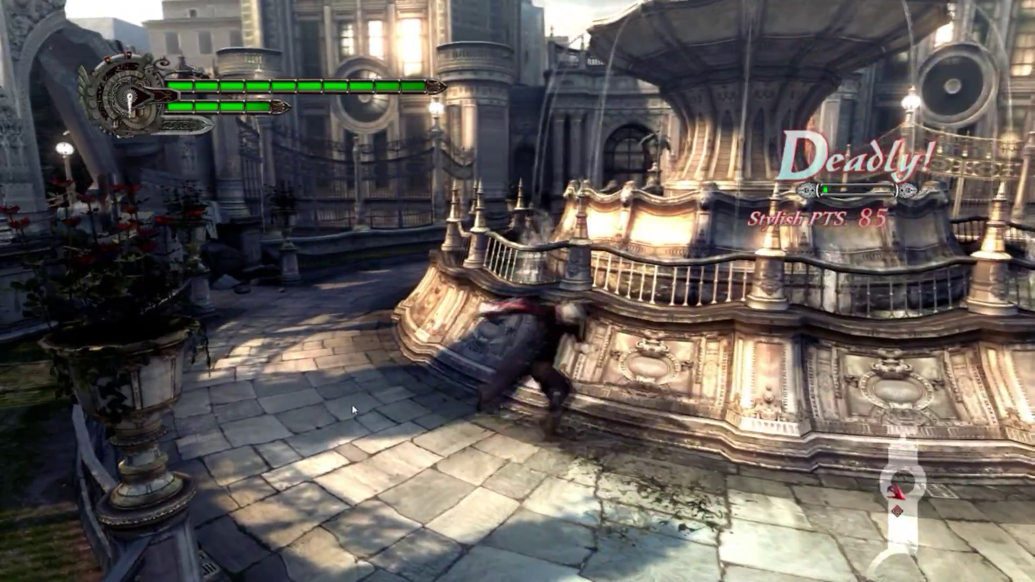
key(d)
key(w)
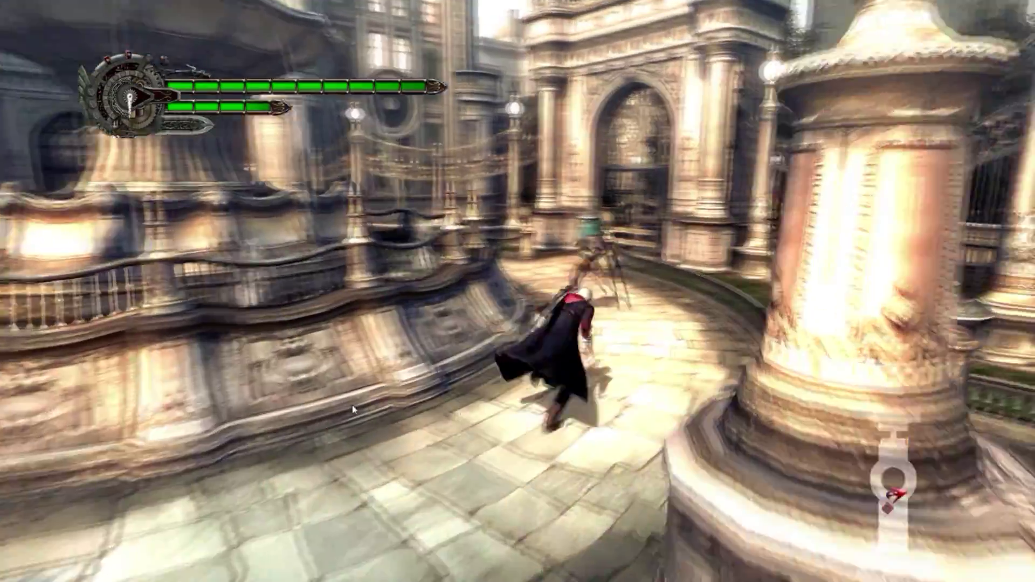
click(352, 409)
click(352, 409)
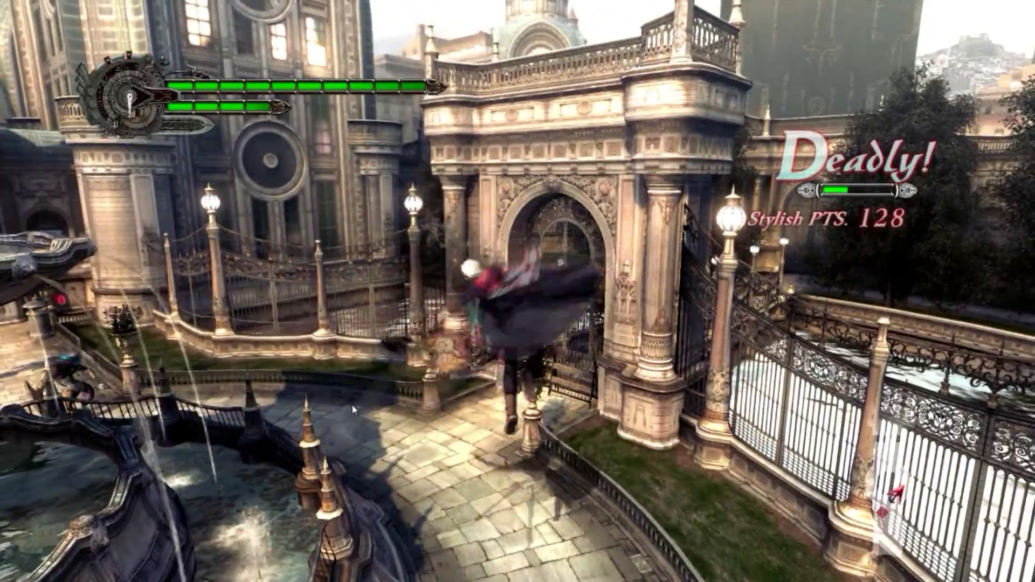
click(352, 409)
key(w)
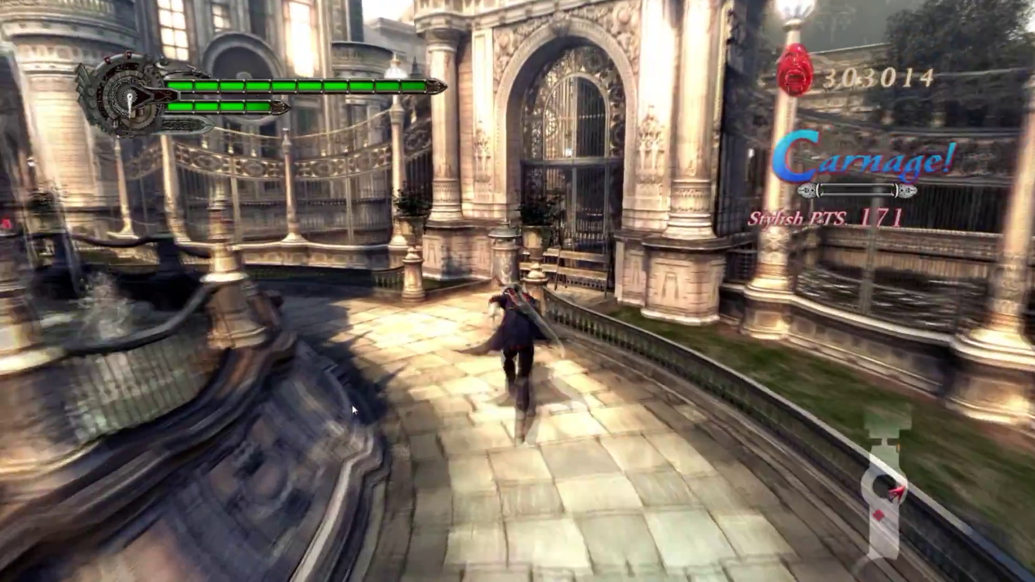
Run farther around the fountain and test sword combos on the next enemy beside the stone pillar
key(w)
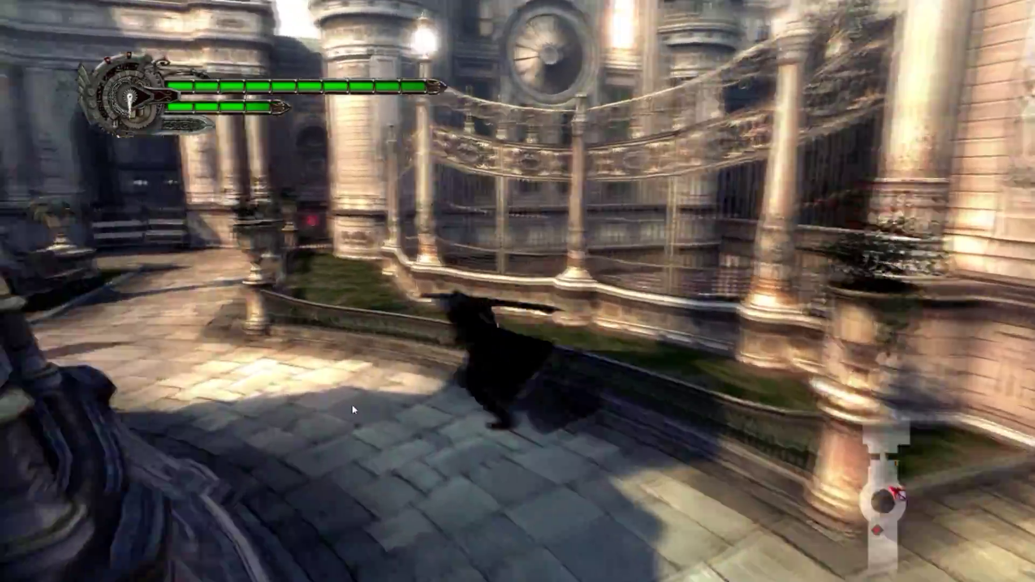
key(w)
click(352, 406)
click(352, 406)
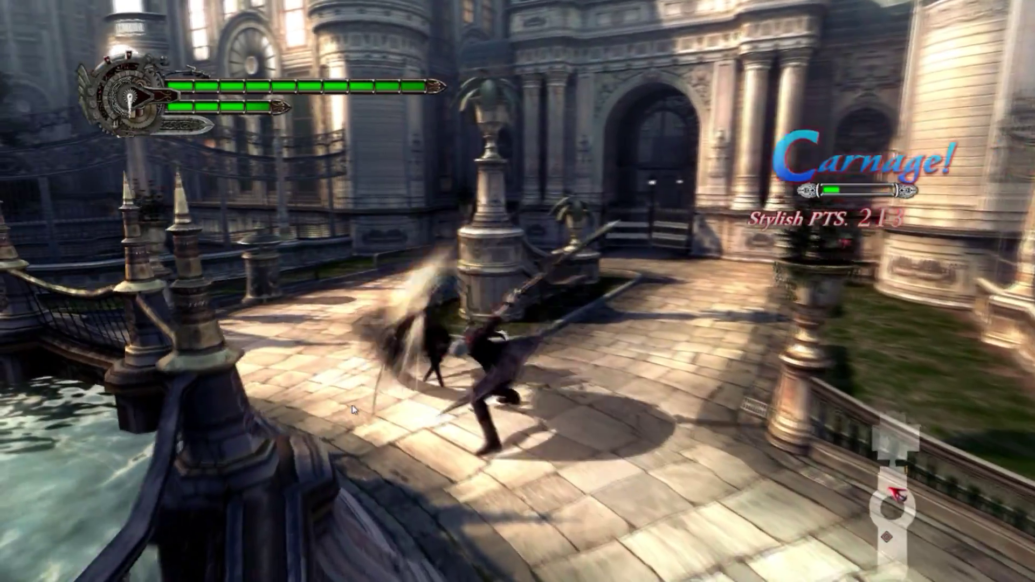
click(352, 406)
click(352, 406)
click(352, 406)
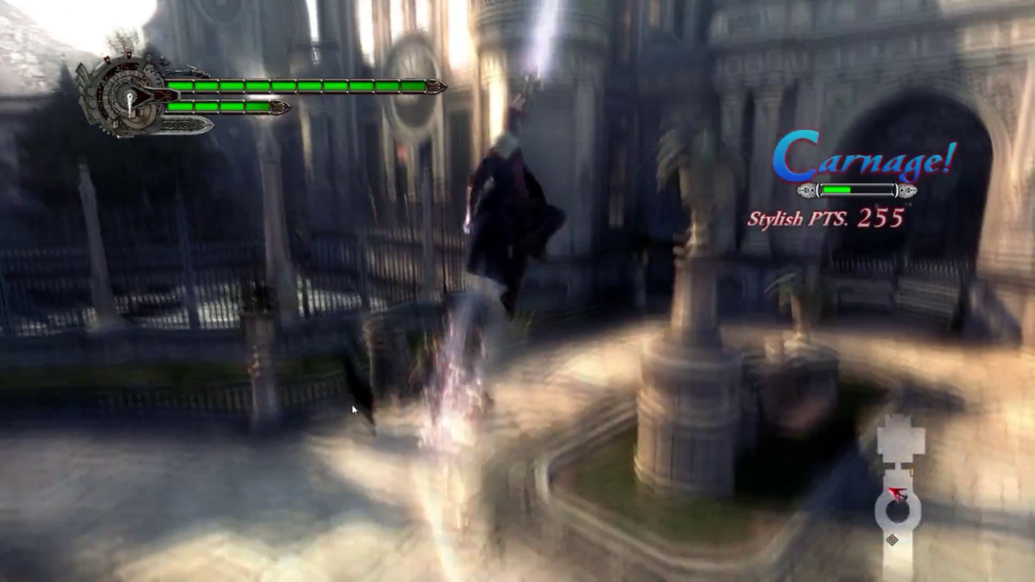
Defeat the remaining enemy by the railing and run Nero toward the large arched entrance
key(j)
key(j)
key(j)
key(l)
key(w)
key(l)
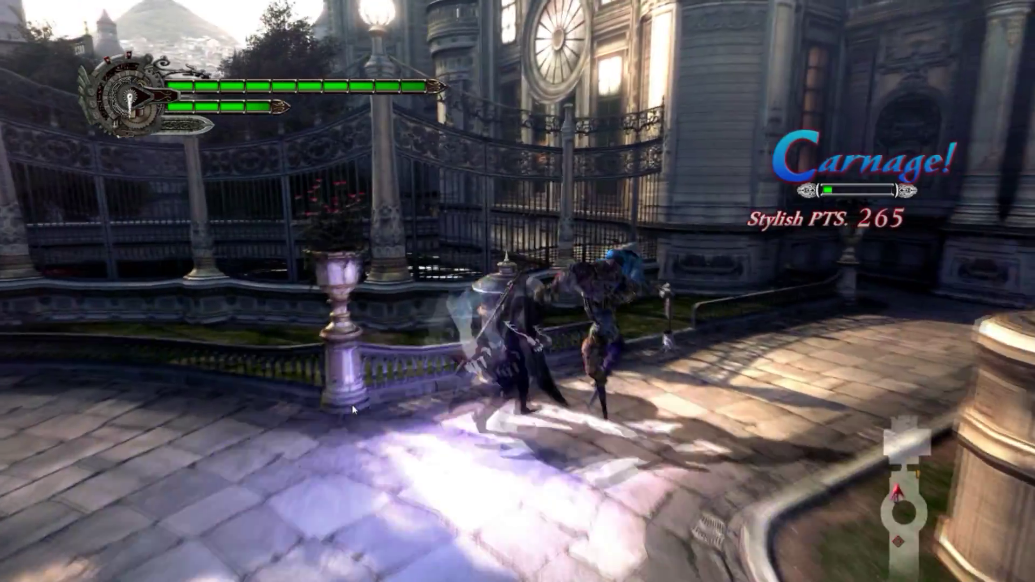
key(j)
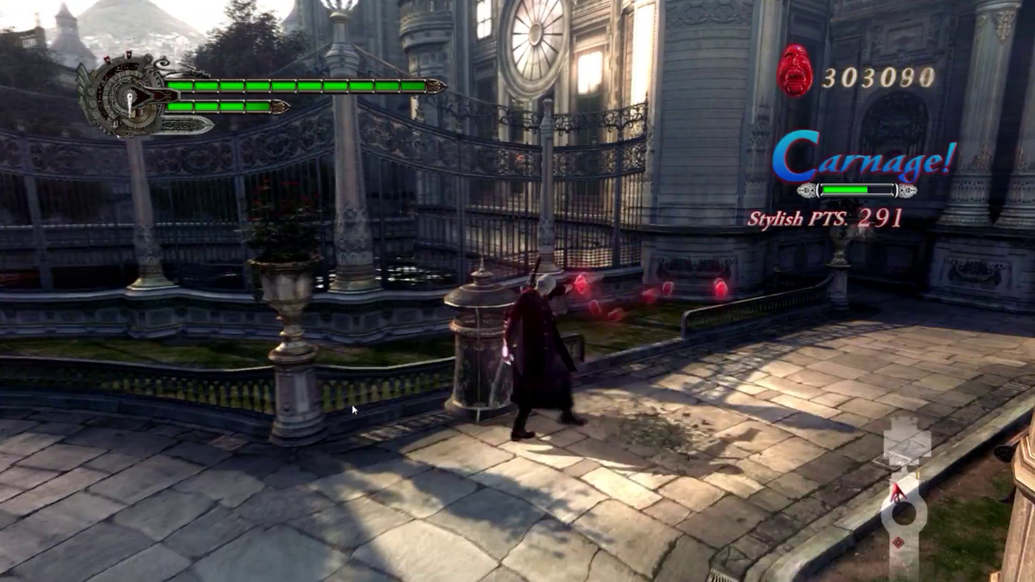
key(d)
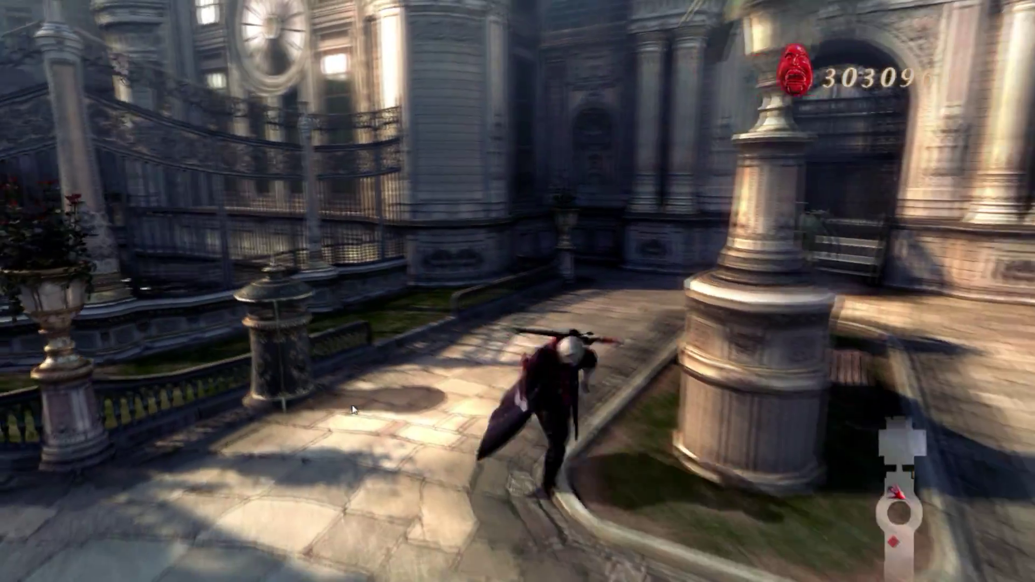
key(w)
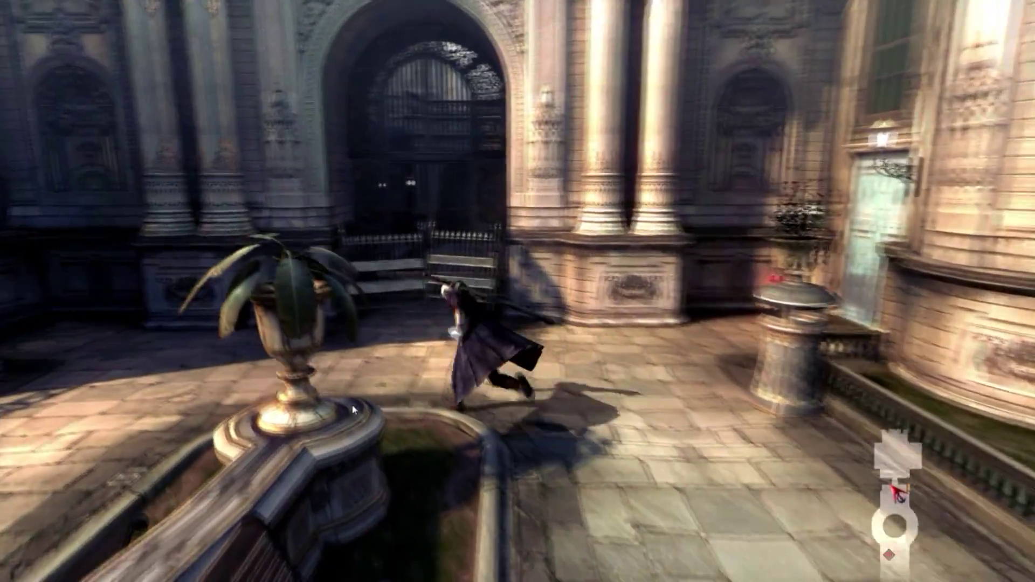